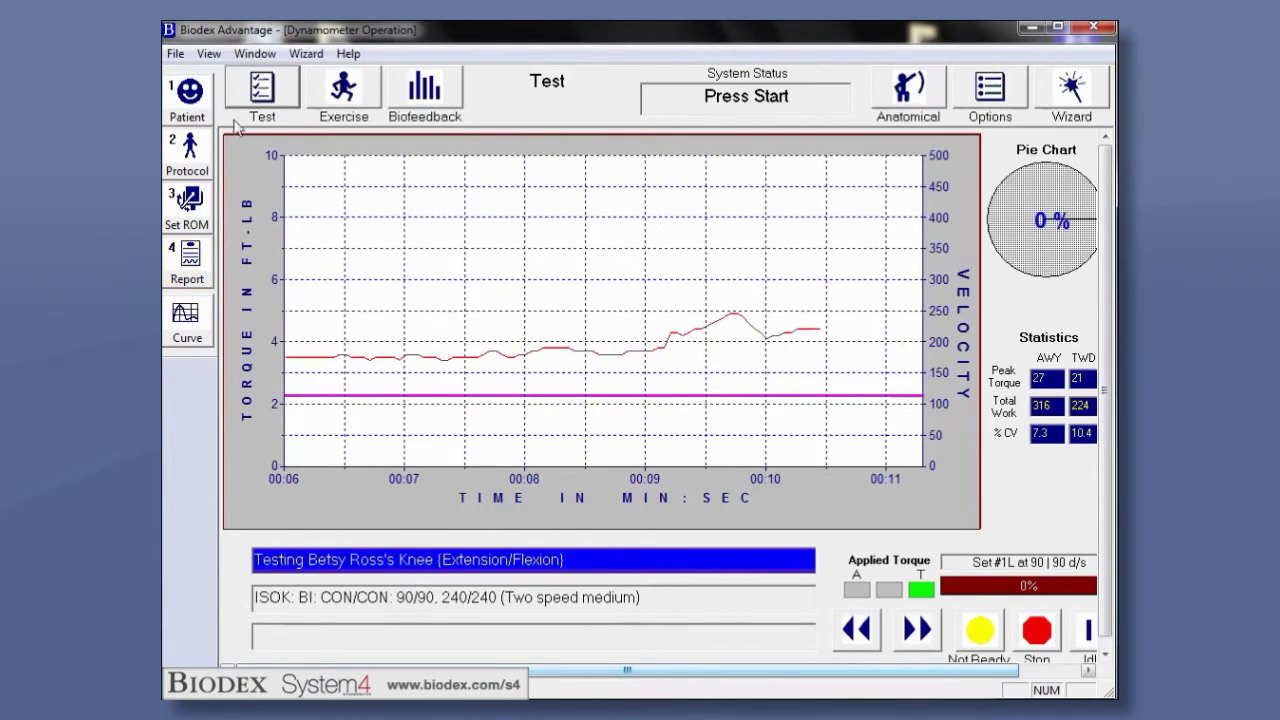
Return from the knee test screen to the current patient's record
{"action": "left_click", "coordinate": [192, 108]}
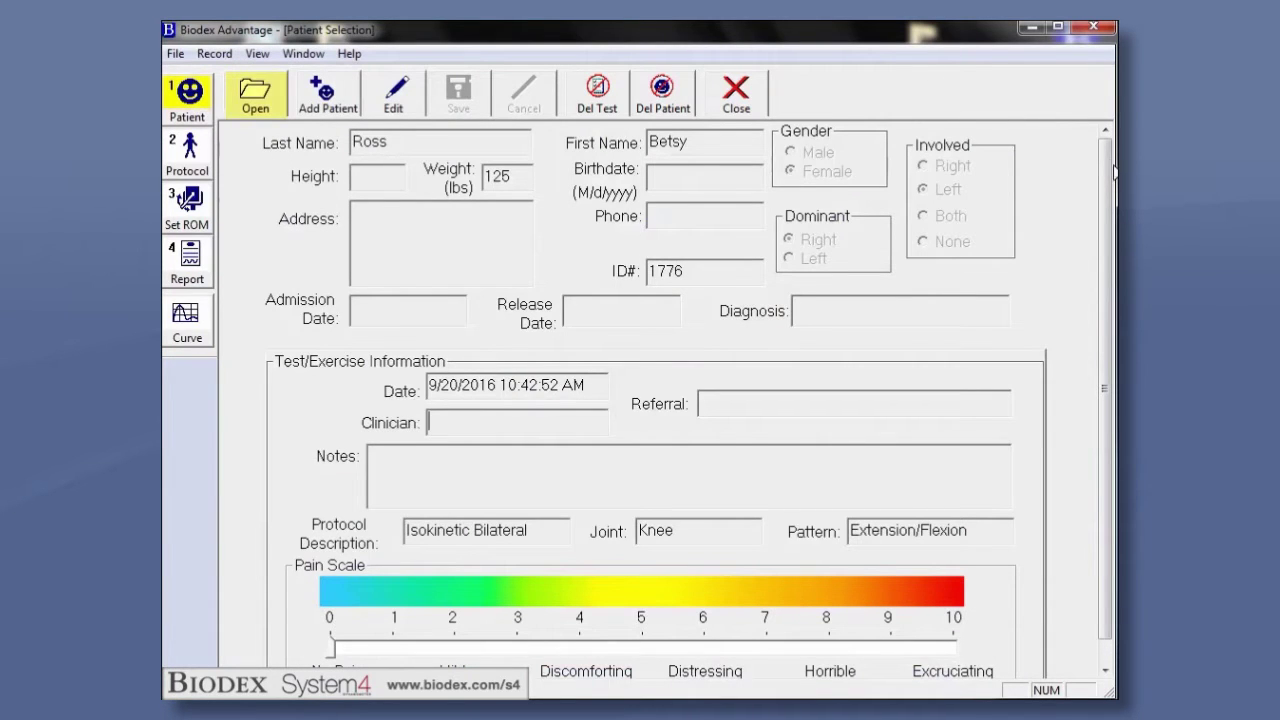
Choose the patient from the saved patient list and start a new test
{"action": "left_click", "coordinate": [270, 96]}
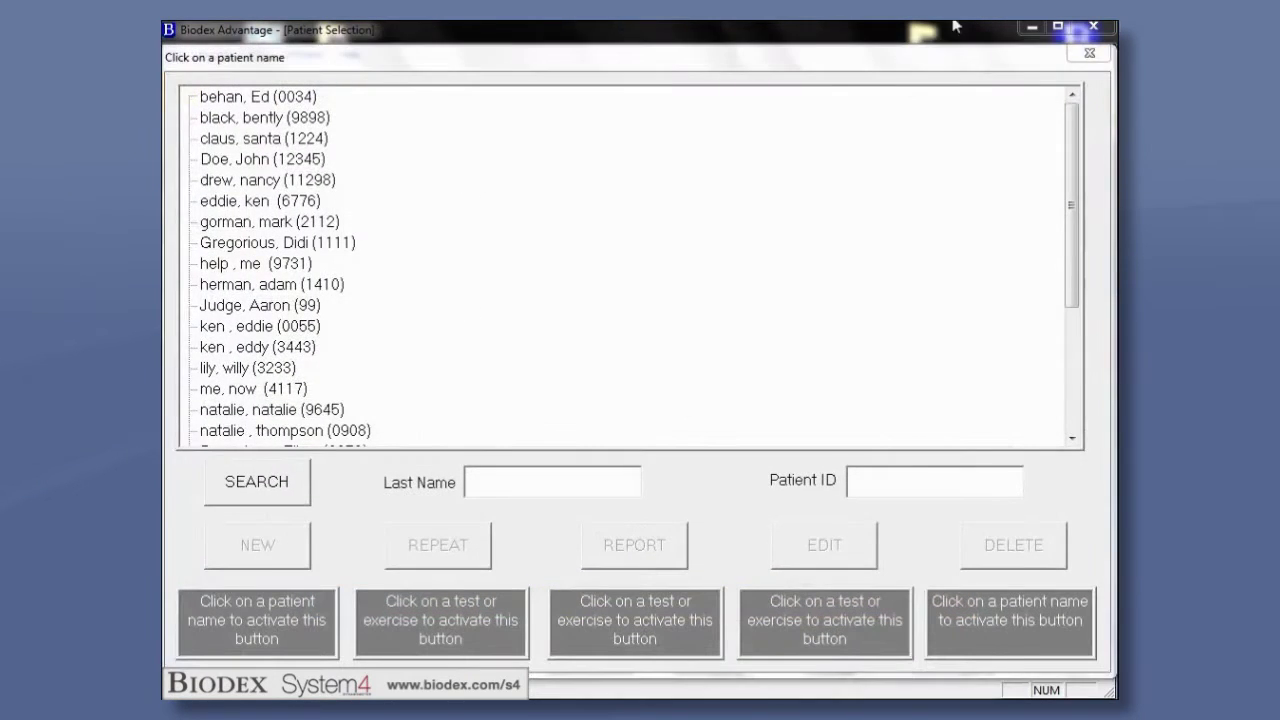
{"action": "left_click_drag", "start_coordinate": [1068, 122], "coordinate": [1088, 275]}
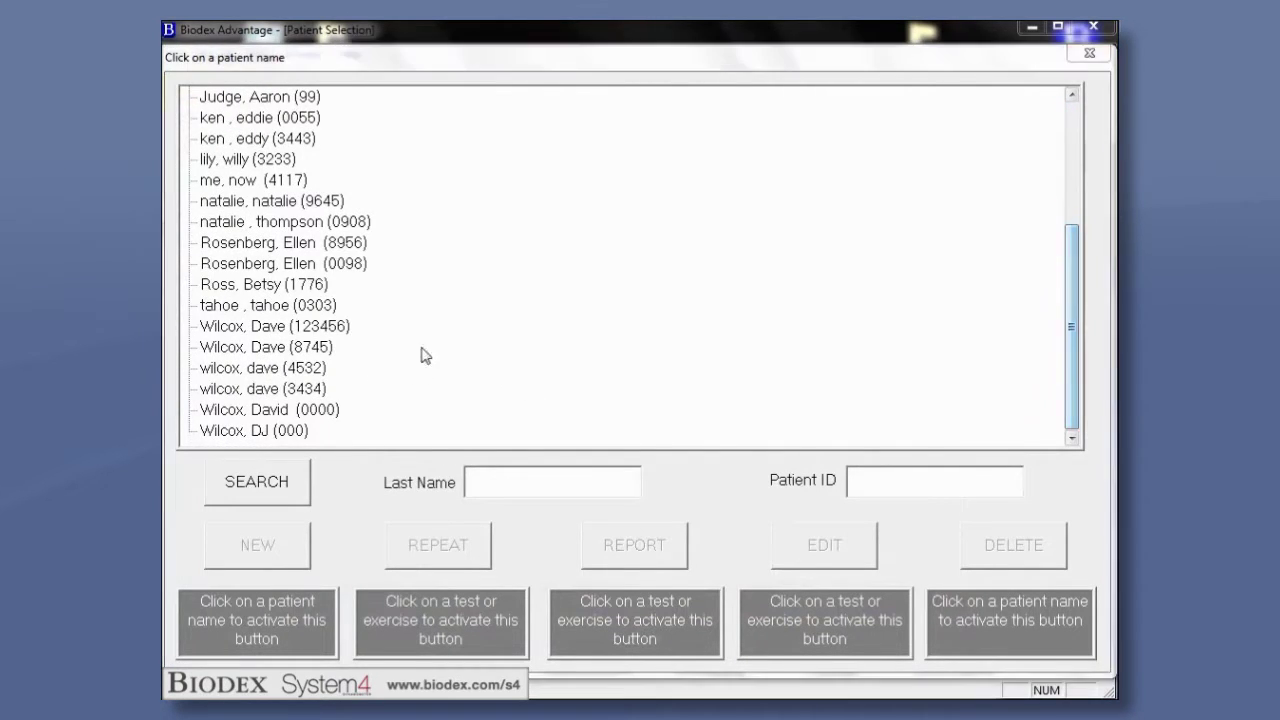
{"action": "left_click", "coordinate": [243, 284]}
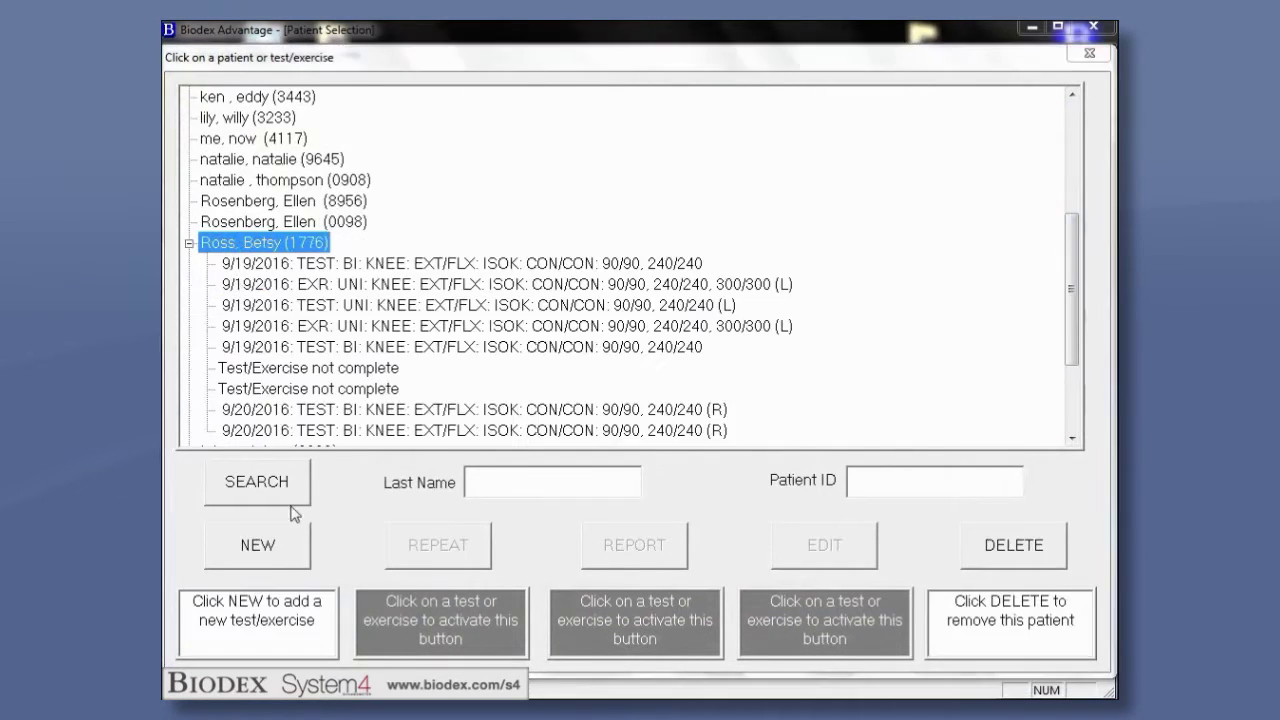
{"action": "left_click", "coordinate": [262, 547]}
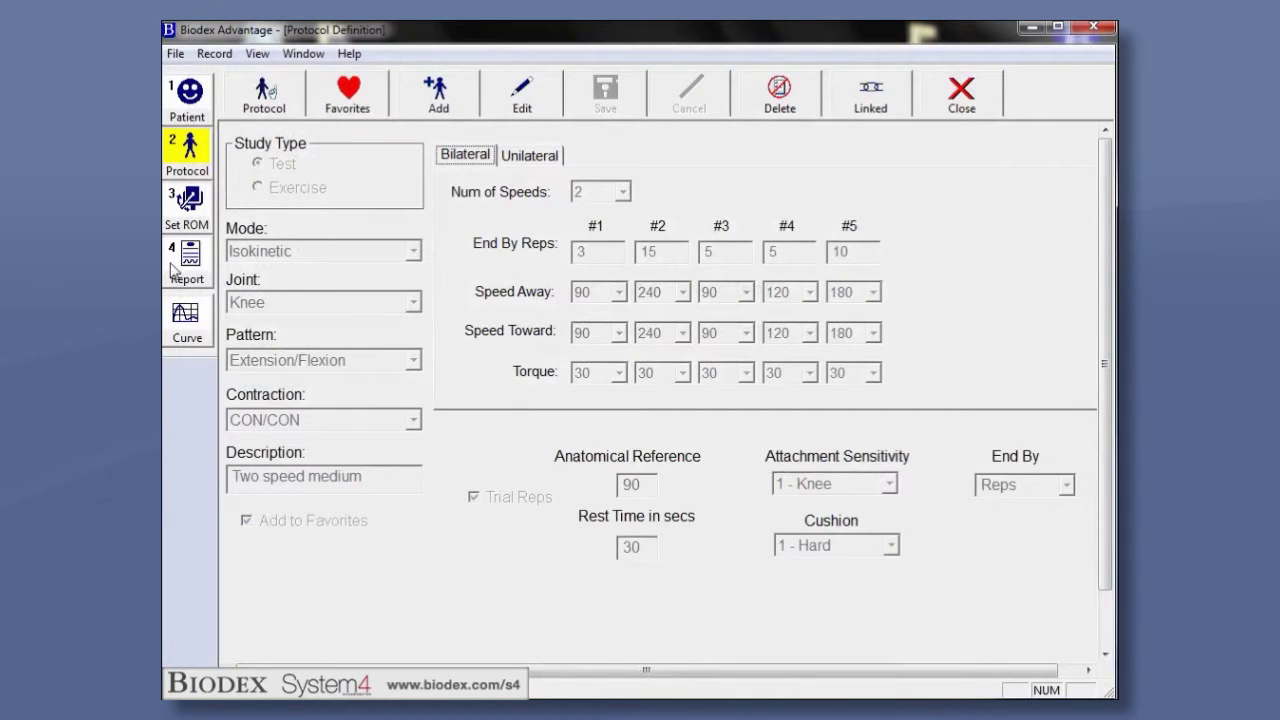
Load the Favorites protocol Isokinetic Bilateral Knee CON/CON 90/90, 240/240 (Two speed medium)
{"action": "left_click", "coordinate": [348, 97]}
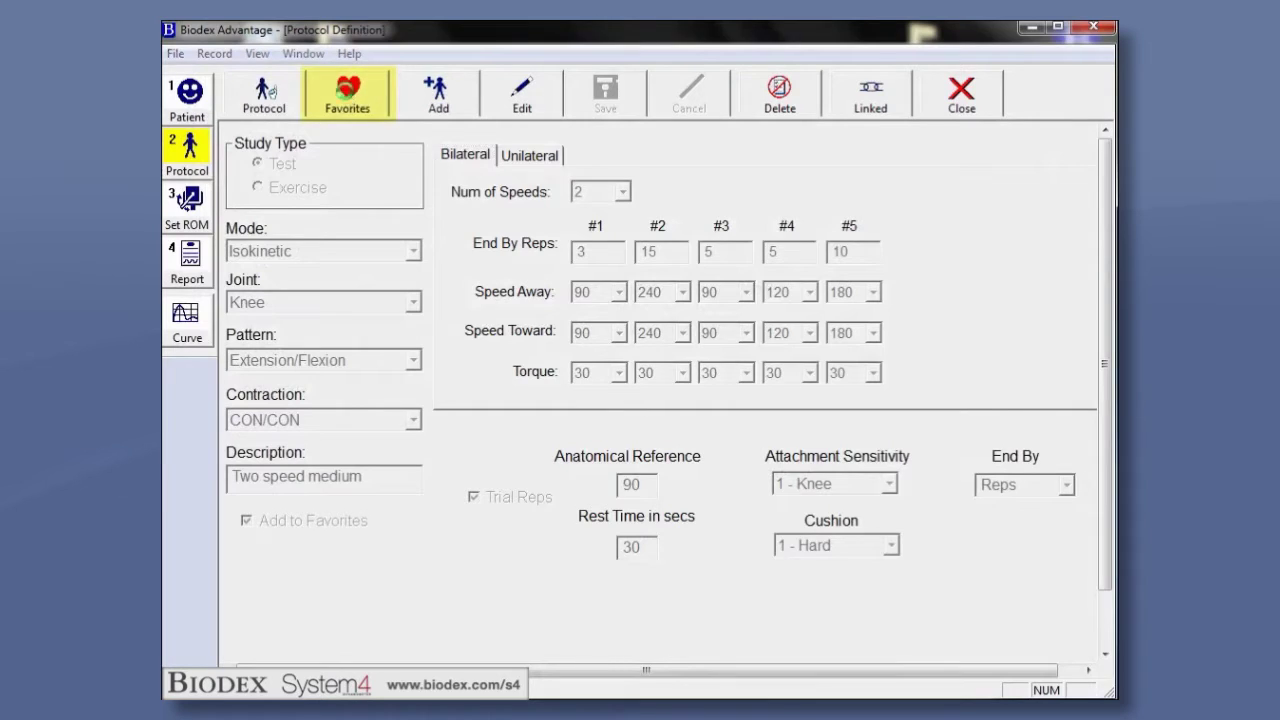
{"action": "left_click", "coordinate": [334, 189]}
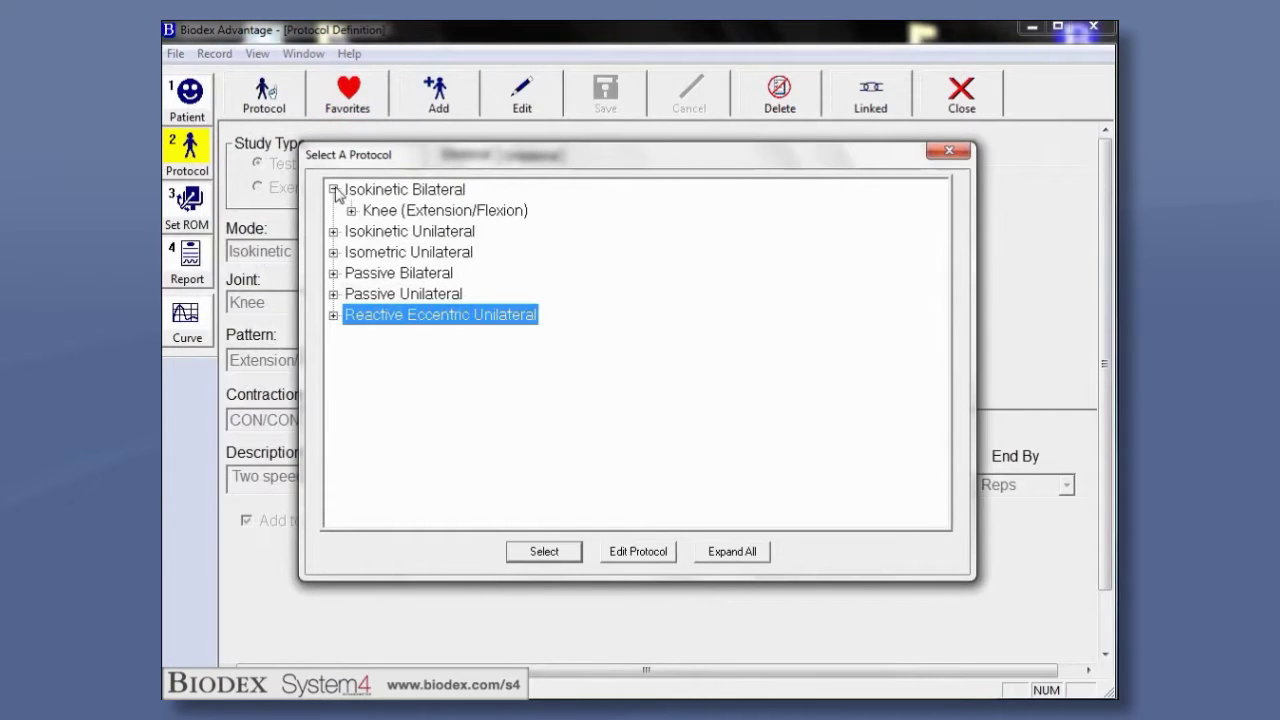
{"action": "left_click", "coordinate": [351, 211]}
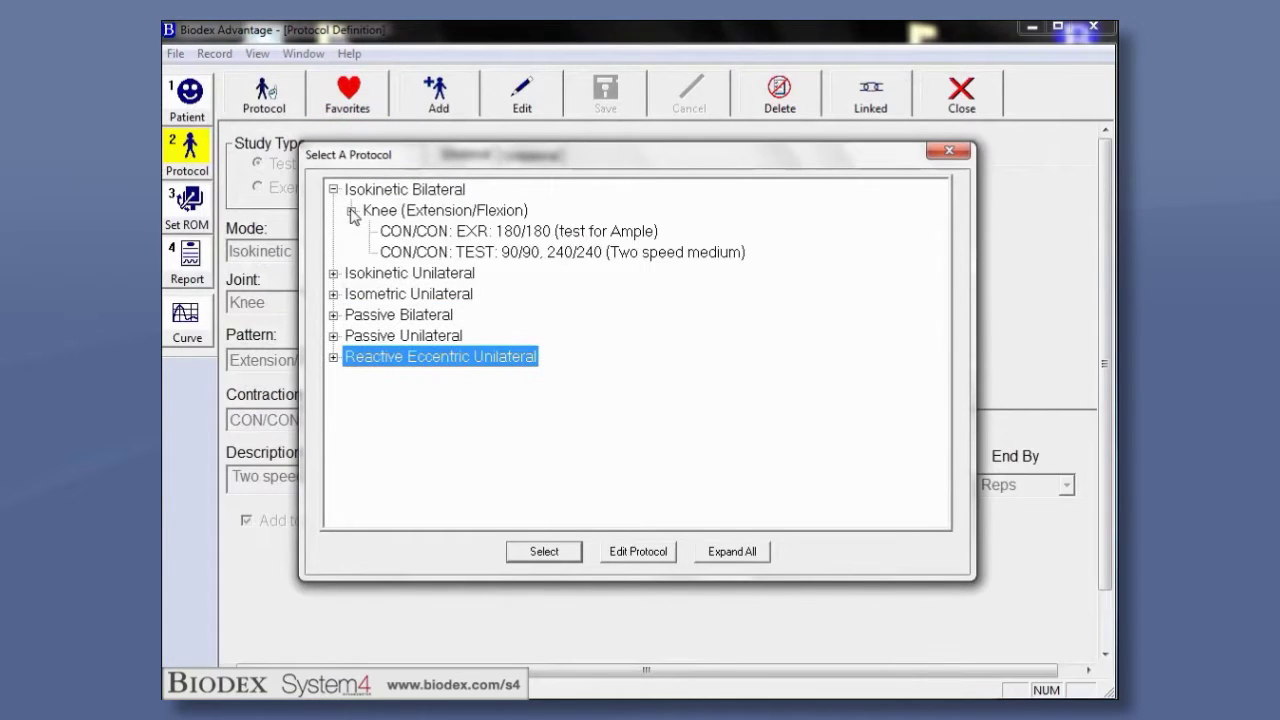
{"action": "left_click", "coordinate": [463, 253]}
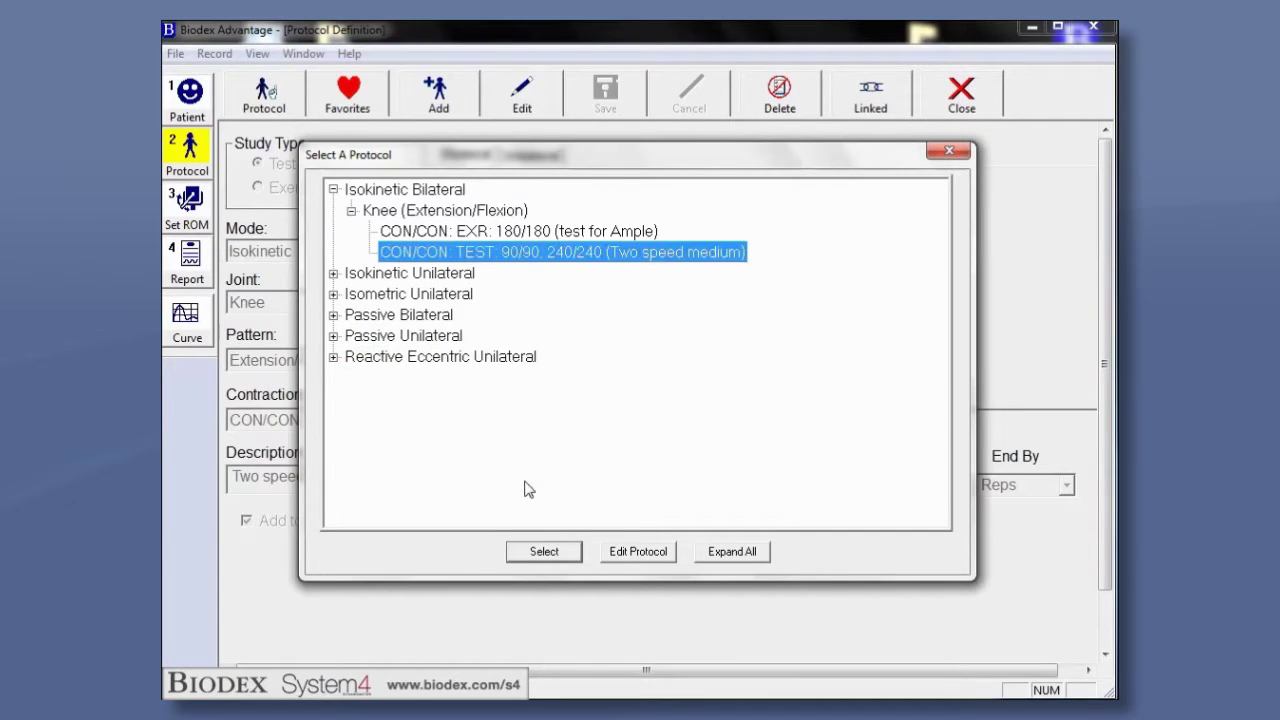
{"action": "left_click", "coordinate": [556, 552]}
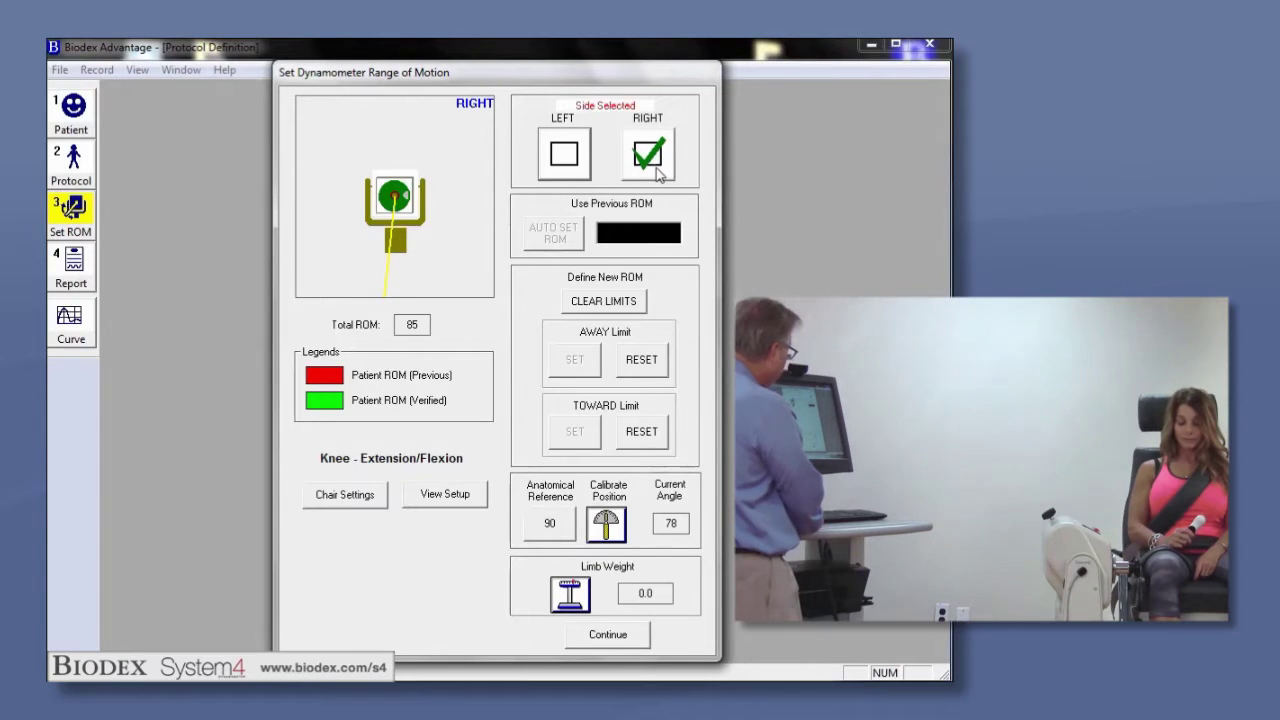
Set a new 81-degree right-knee range of motion, calibrate the reference position and weigh the limb
{"action": "left_click", "coordinate": [656, 175]}
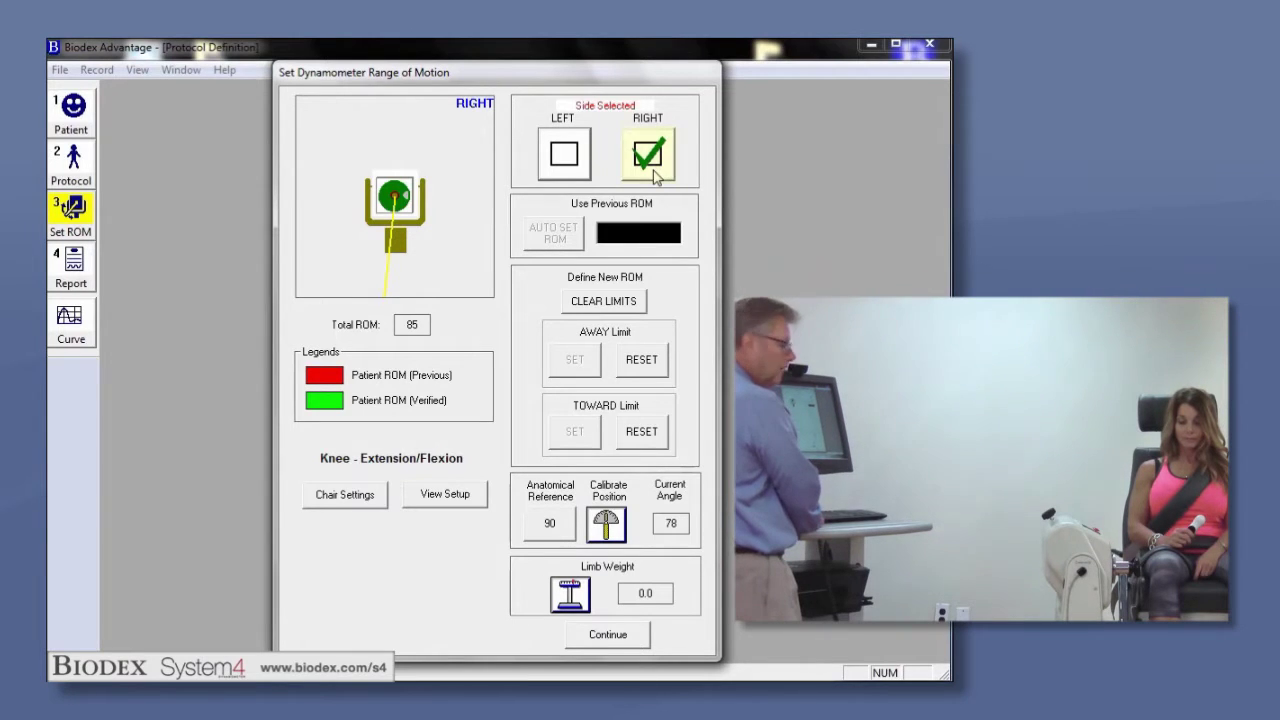
{"action": "left_click", "coordinate": [613, 303]}
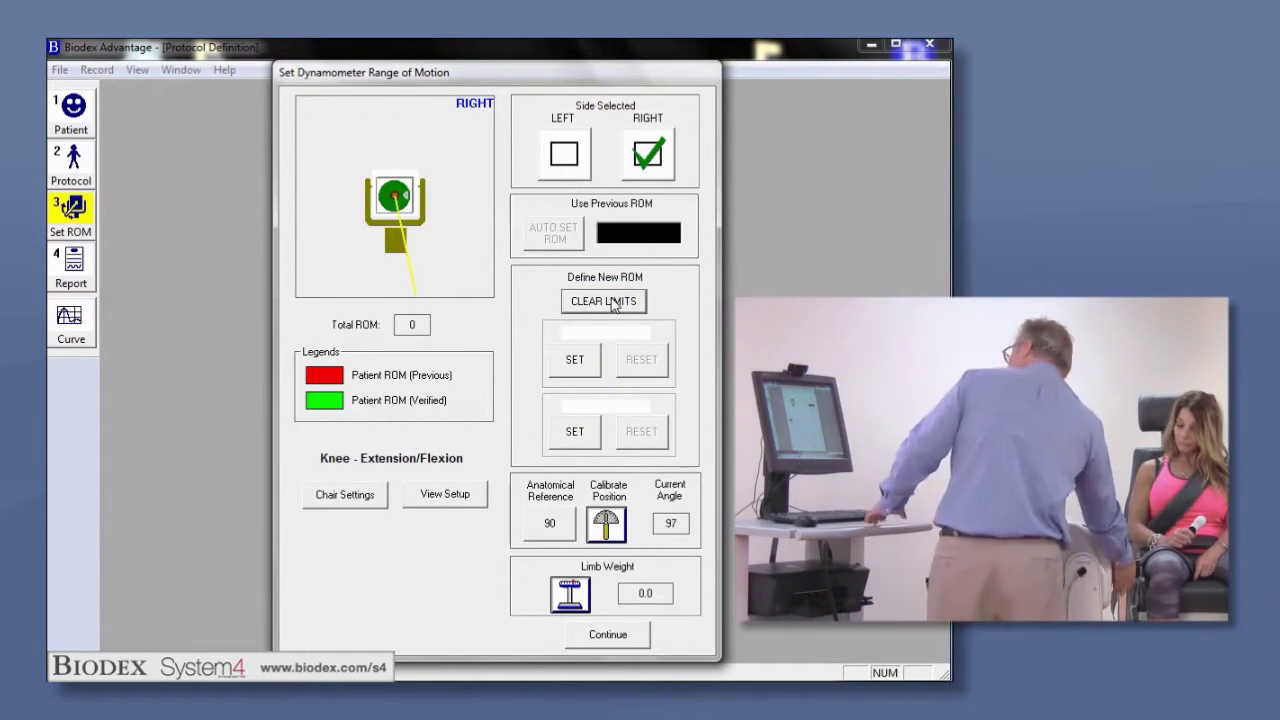
{"action": "left_click", "coordinate": [572, 440]}
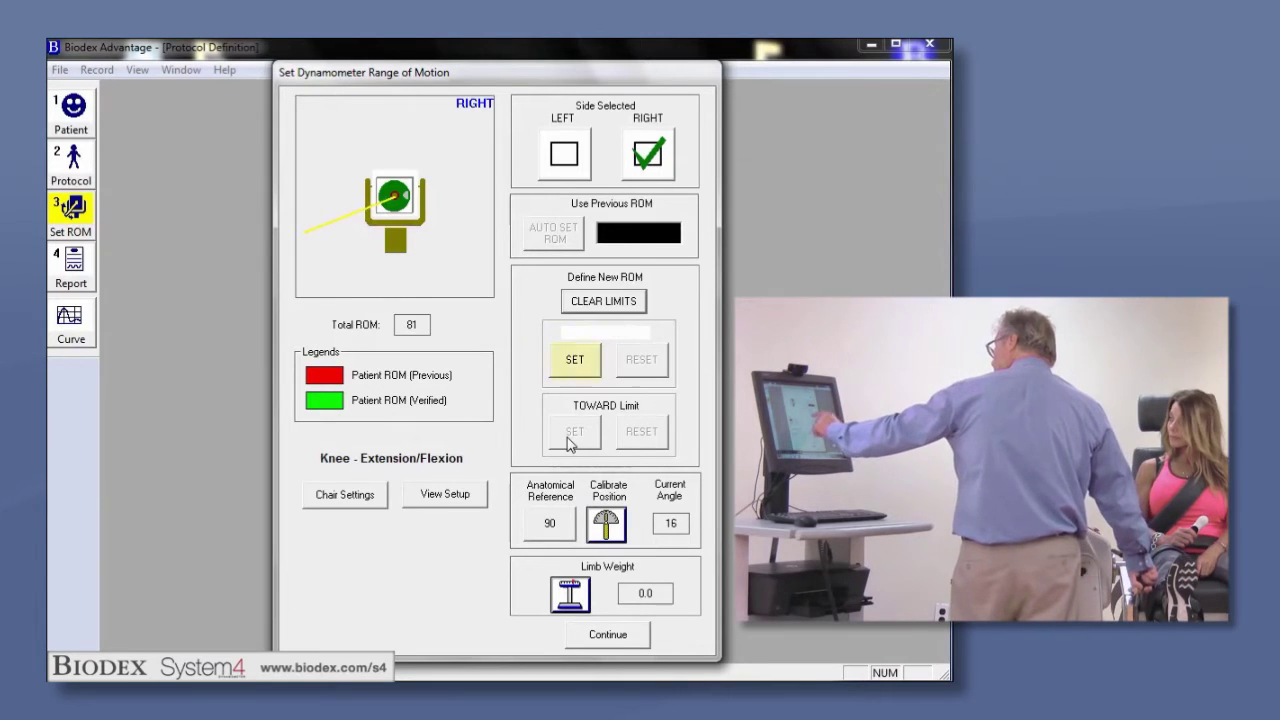
{"action": "left_click", "coordinate": [568, 364]}
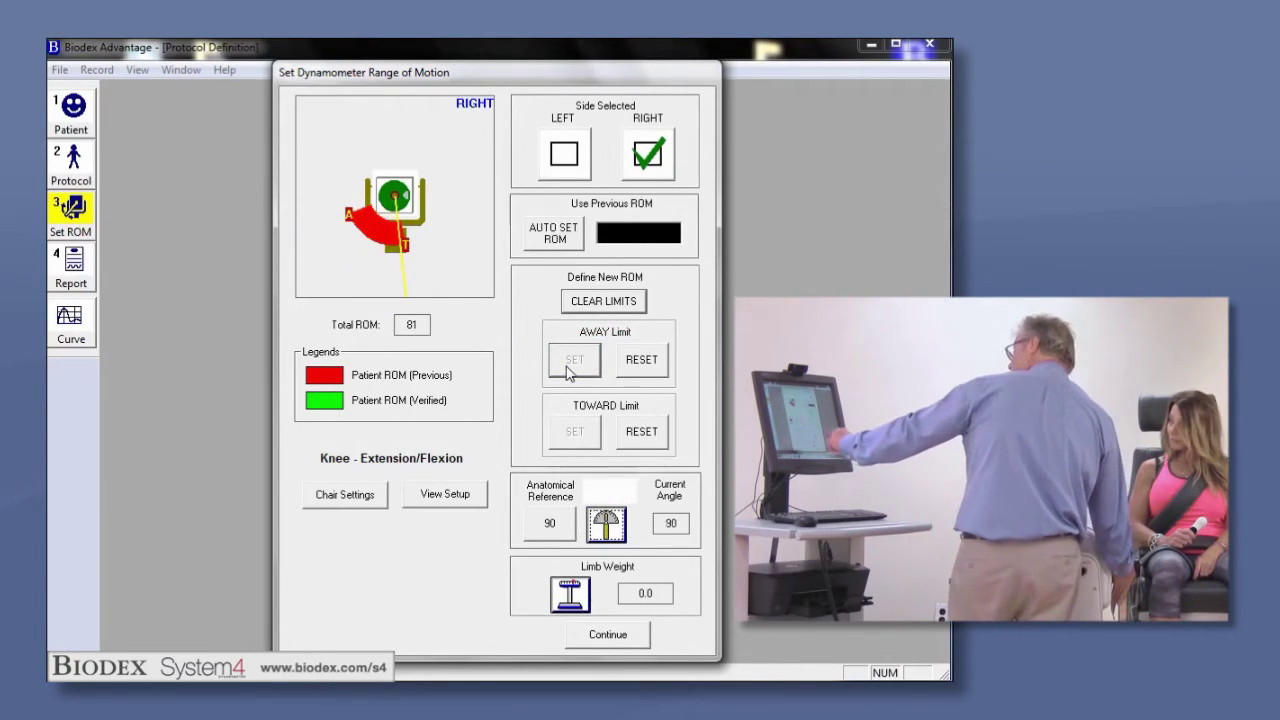
{"action": "left_click", "coordinate": [606, 524]}
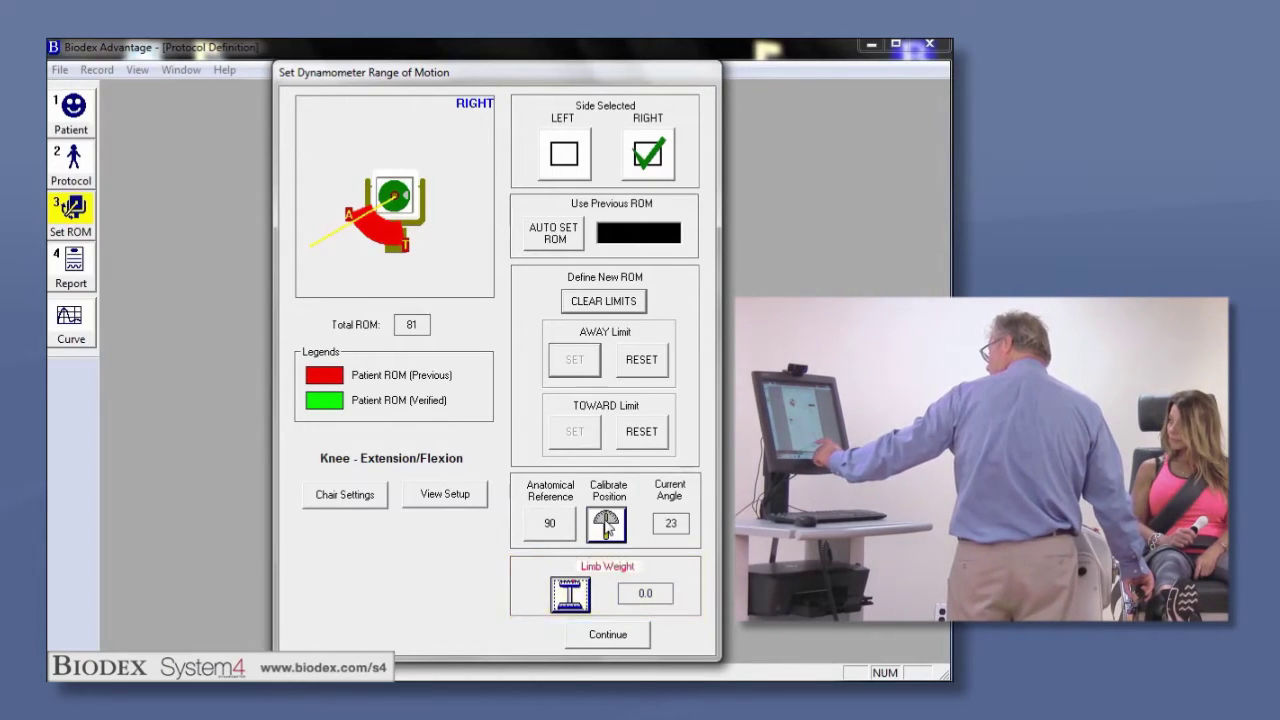
{"action": "left_click", "coordinate": [569, 594]}
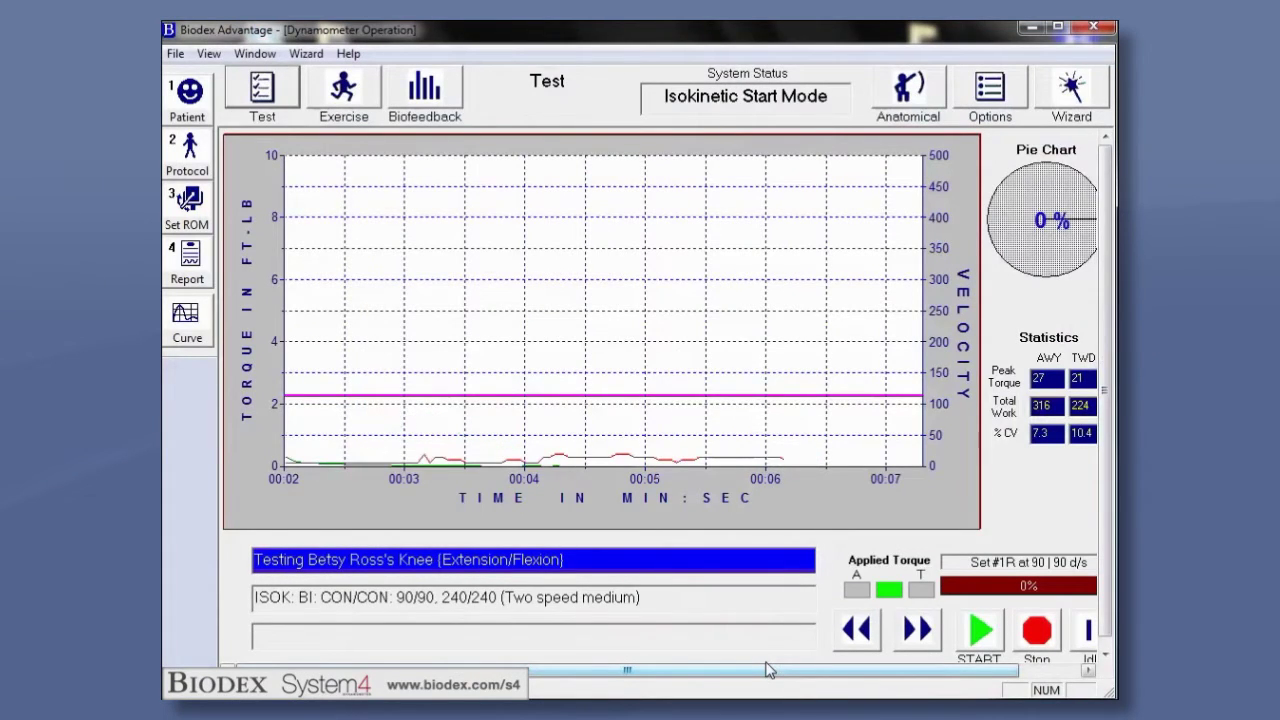
Run the right-knee trial repetitions, then the recorded test sets starting at 90 d/s
{"action": "left_click", "coordinate": [982, 633]}
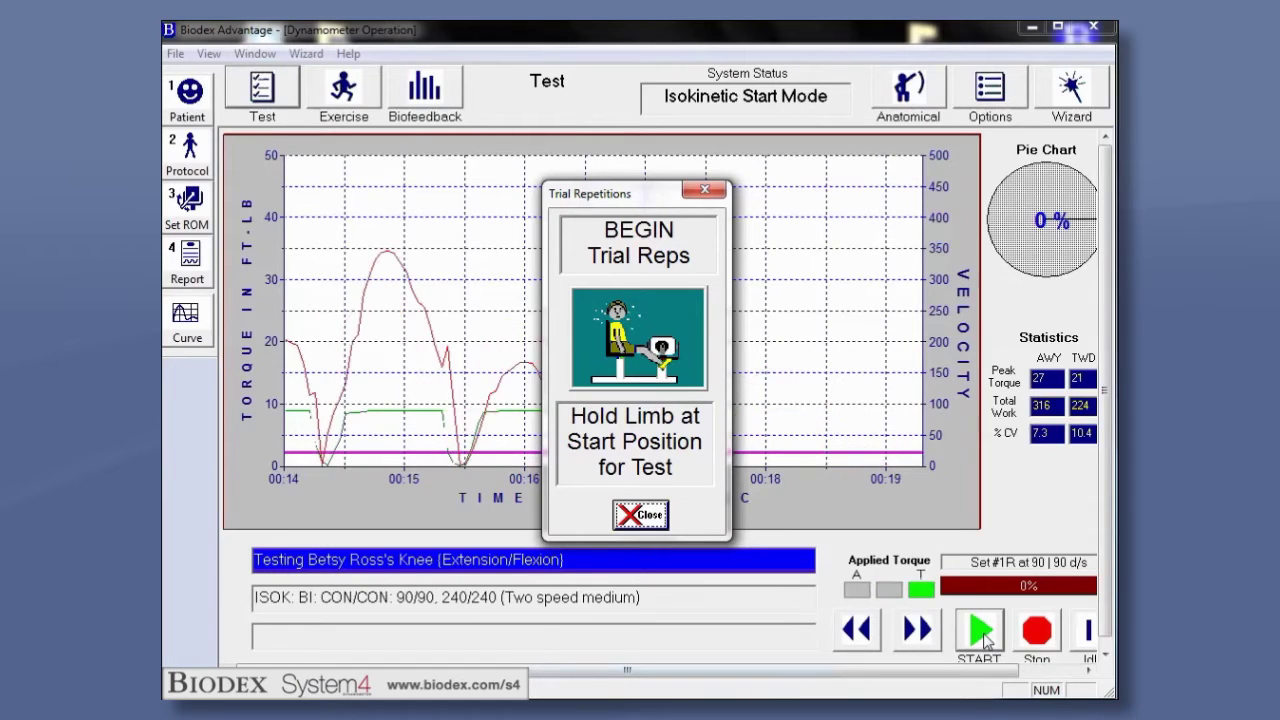
{"action": "left_click", "coordinate": [980, 630]}
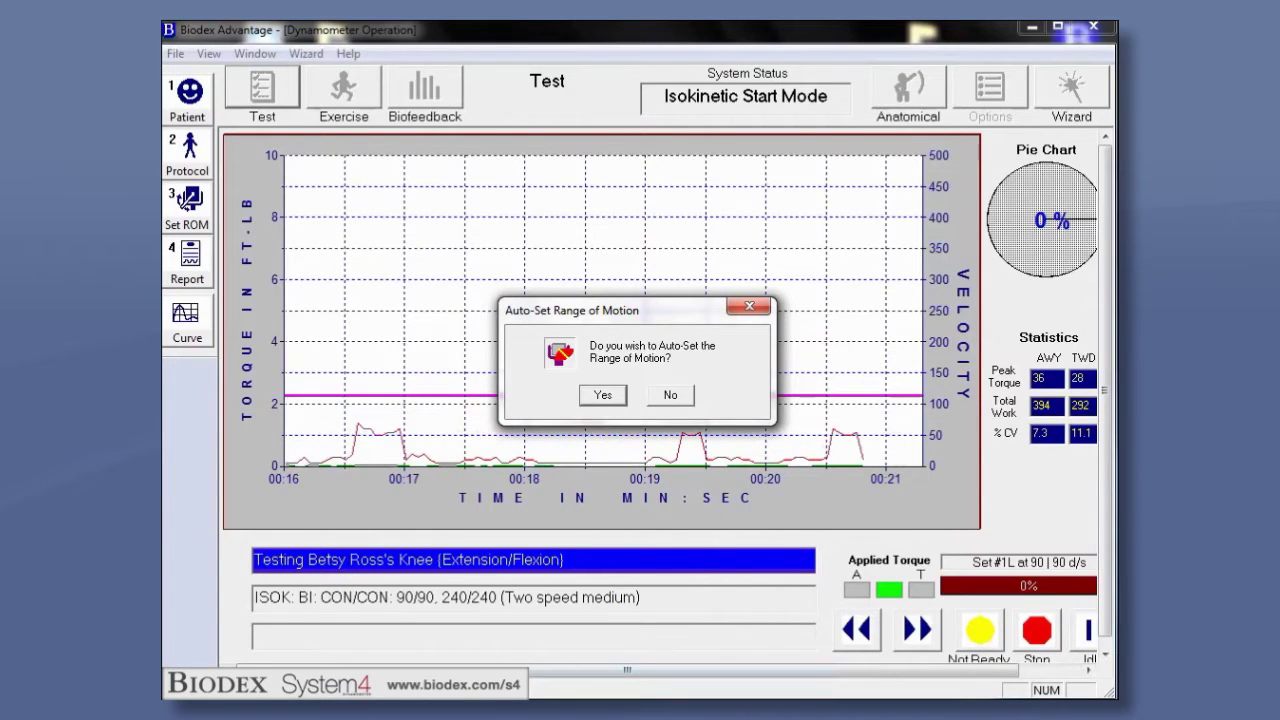
Accept auto-setting the range of motion for the left knee
{"action": "left_click", "coordinate": [603, 396]}
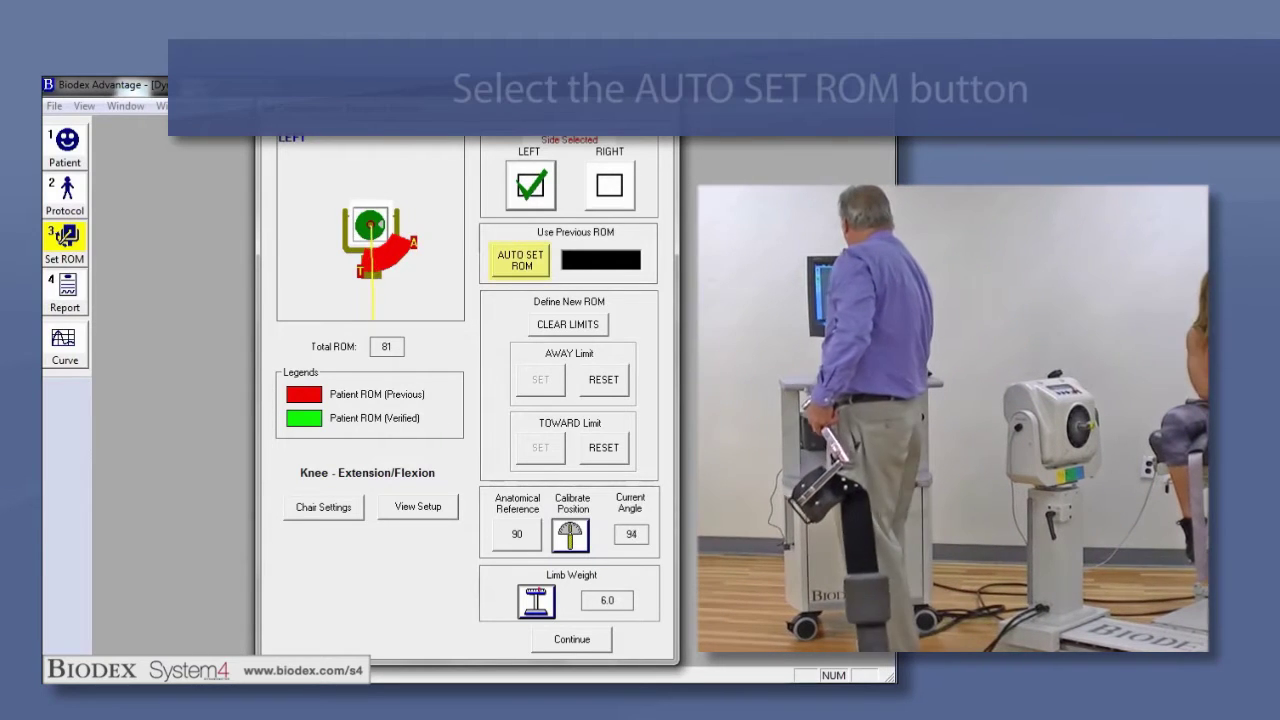
Auto-set the left knee to the previous 81-degree range after confirming the fixture is removed
{"action": "left_click", "coordinate": [521, 260]}
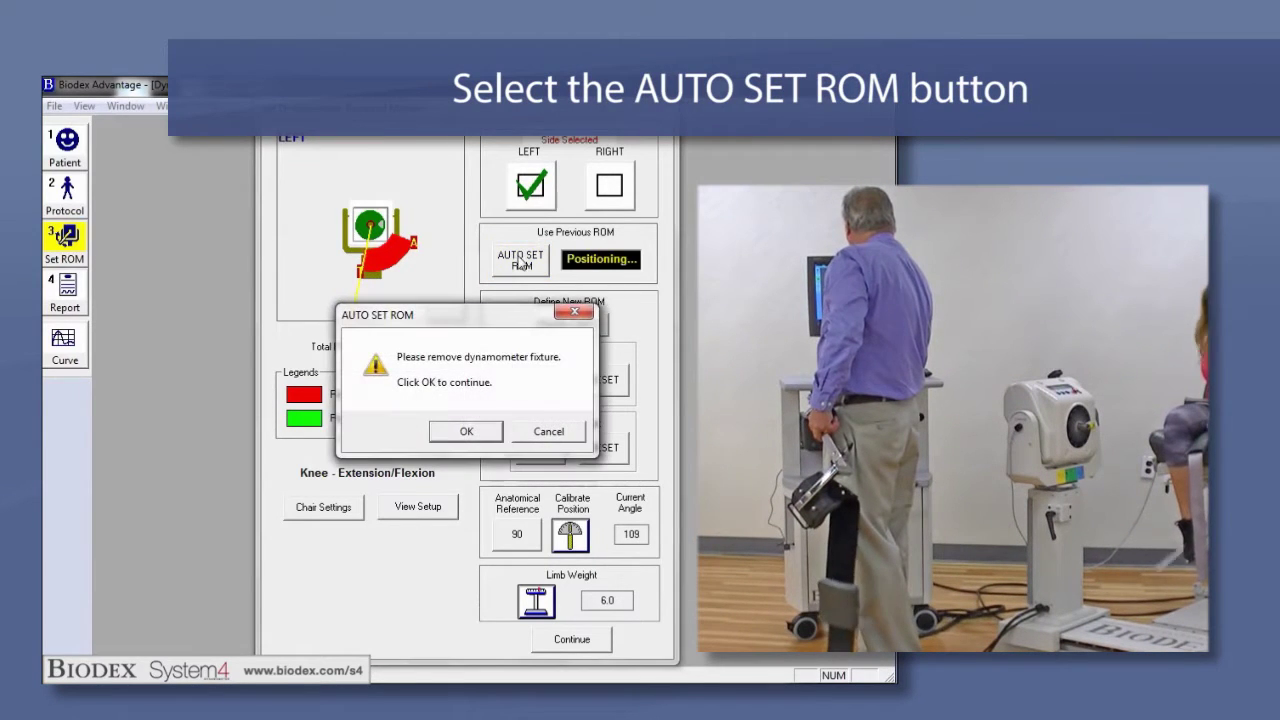
{"action": "left_click", "coordinate": [484, 429]}
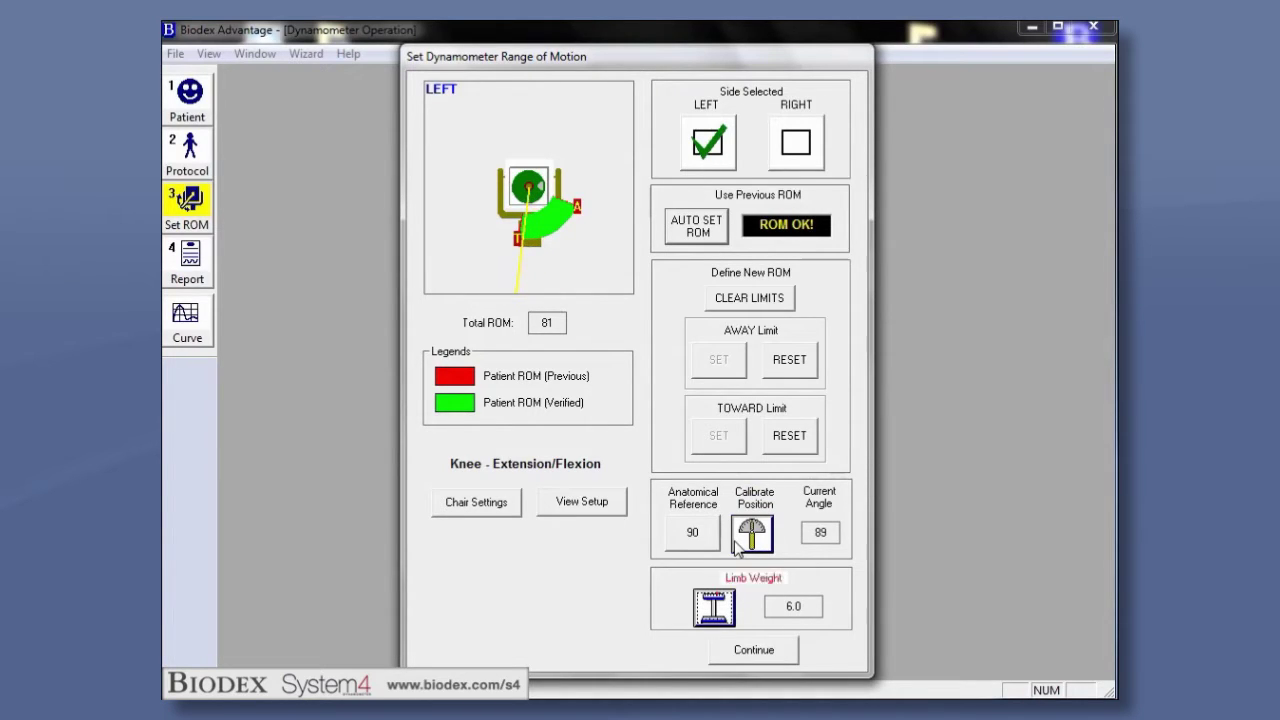
Continue to the test screen with the verified 81-degree left-knee range
{"action": "left_click", "coordinate": [764, 649]}
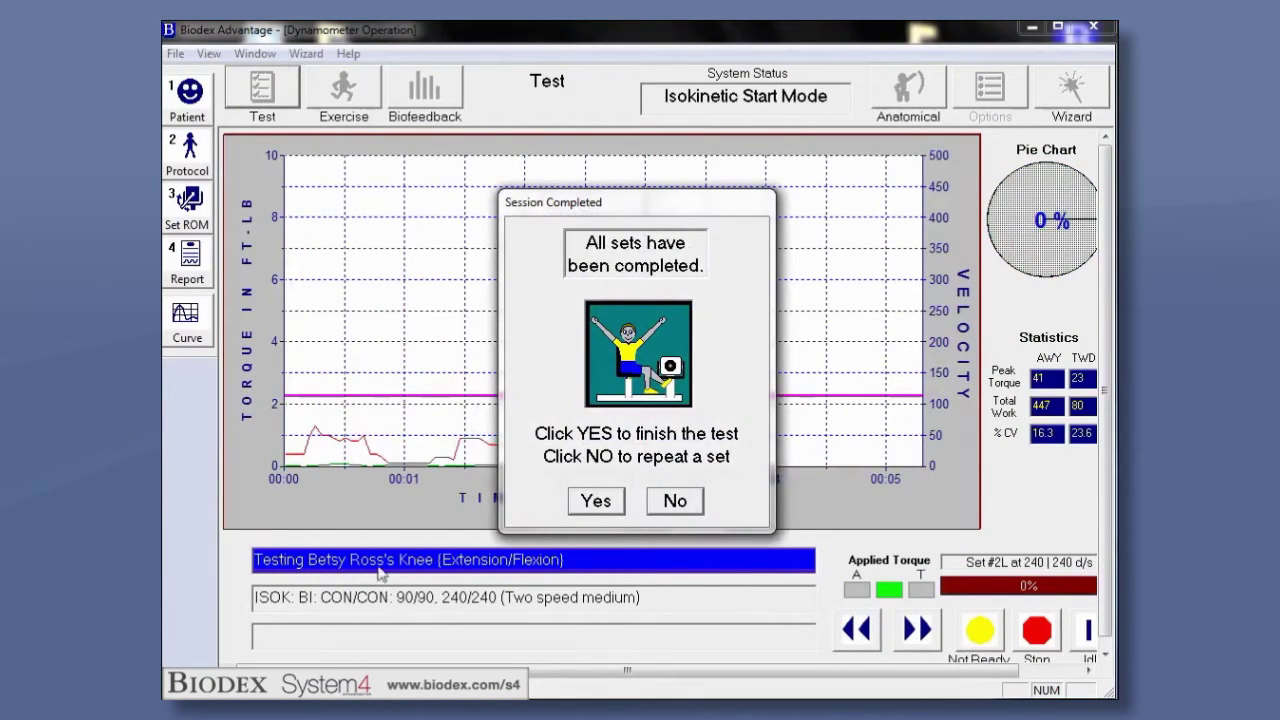
Acknowledge the Session Completed message and go to report generation
{"action": "left_click", "coordinate": [596, 501]}
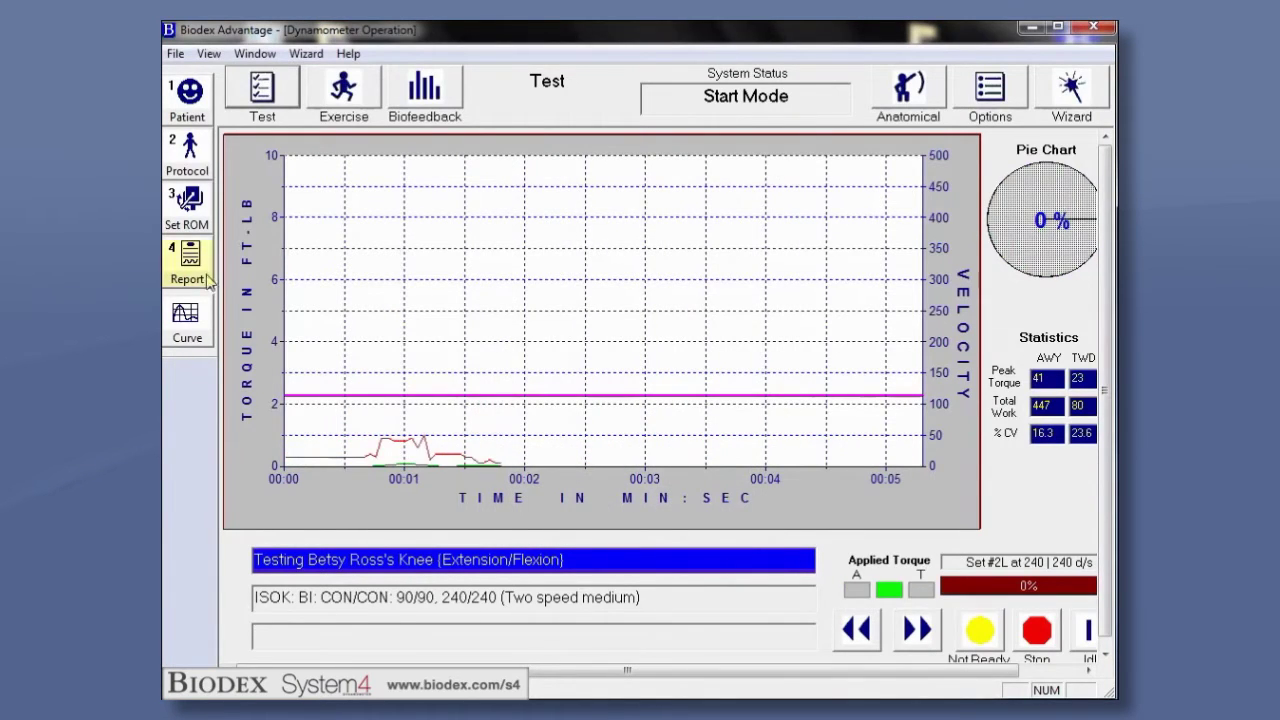
{"action": "left_click", "coordinate": [189, 262]}
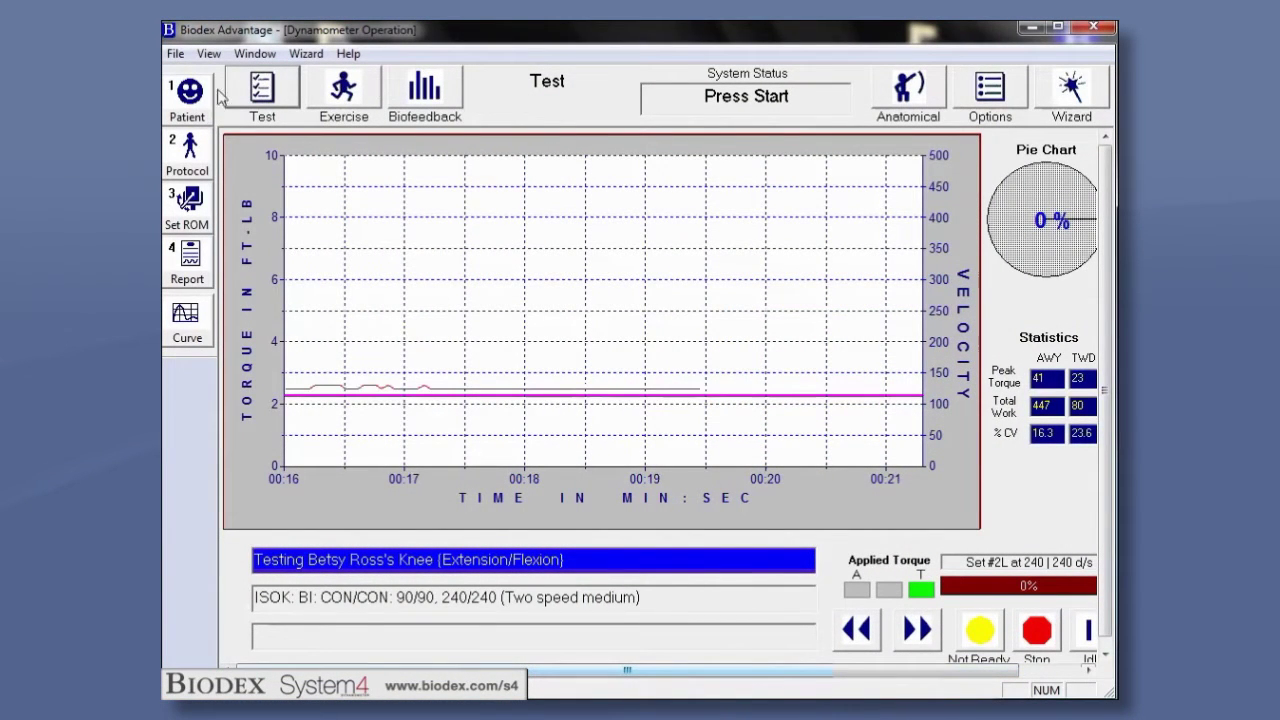
Switch to exercise mode and expand the patient's history, including the 9/20/2016 bilateral knee tests
{"action": "left_click", "coordinate": [344, 90]}
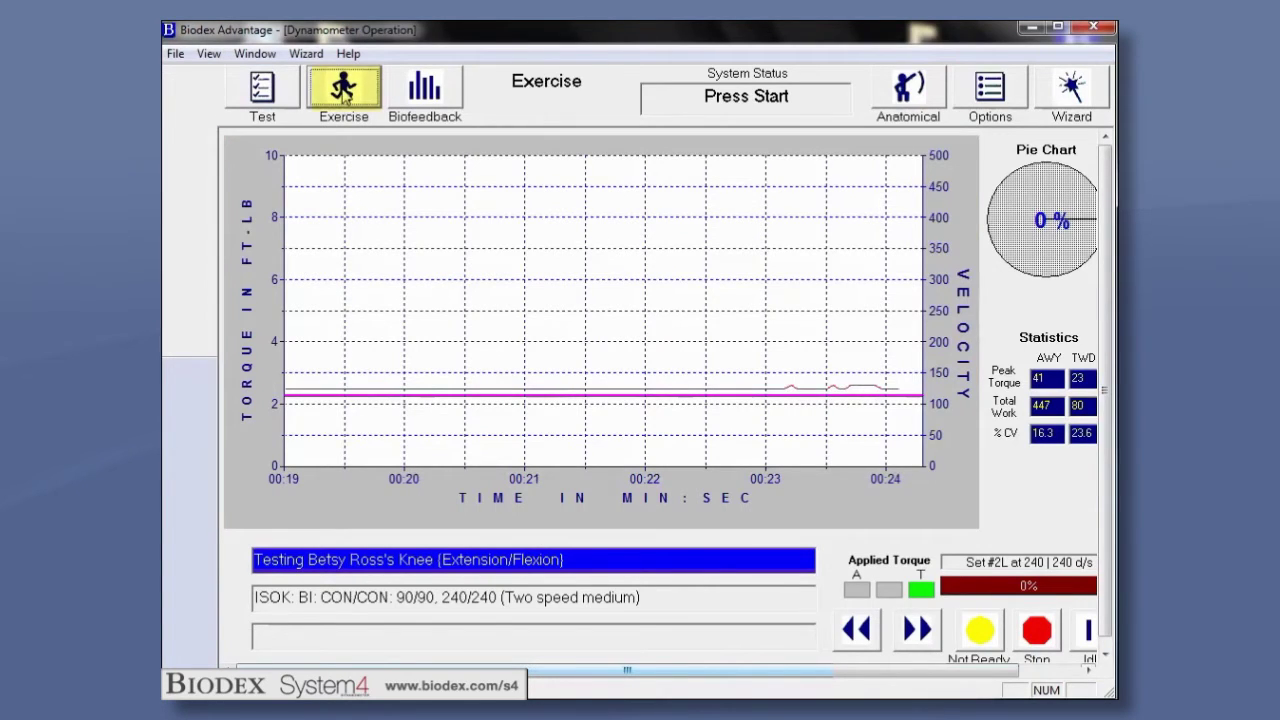
{"action": "left_click", "coordinate": [201, 104]}
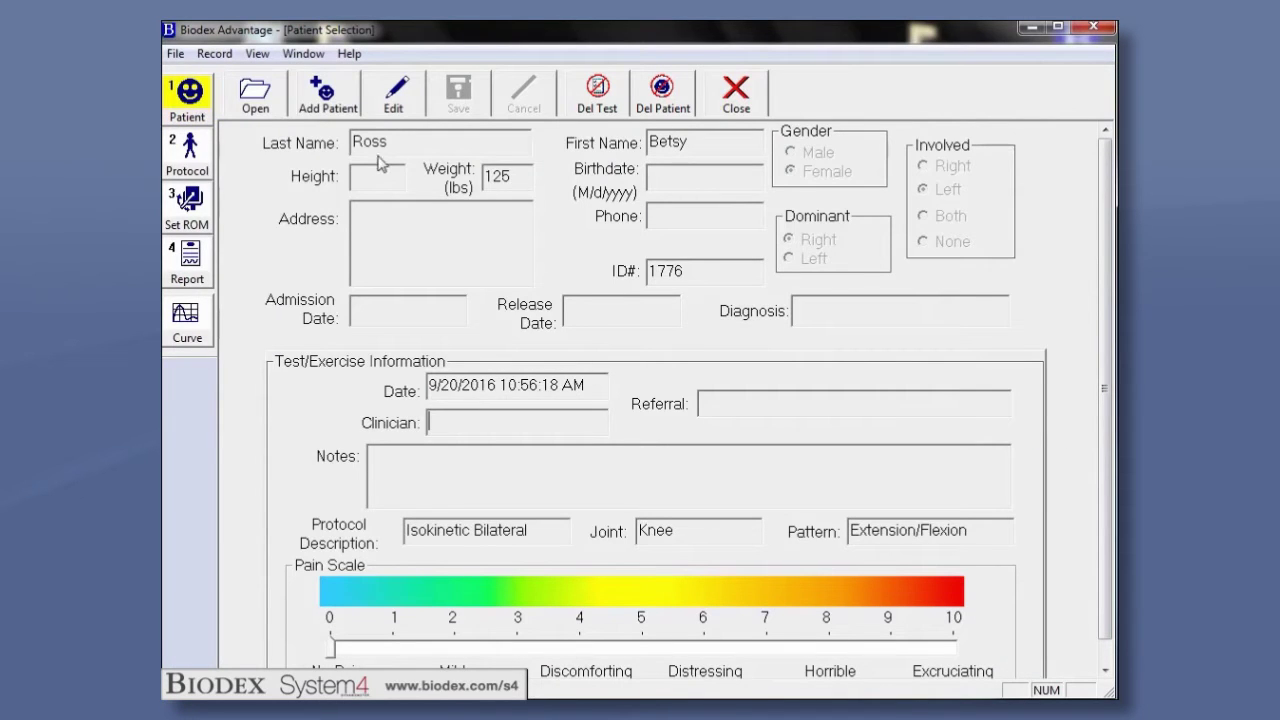
{"action": "left_click", "coordinate": [255, 95]}
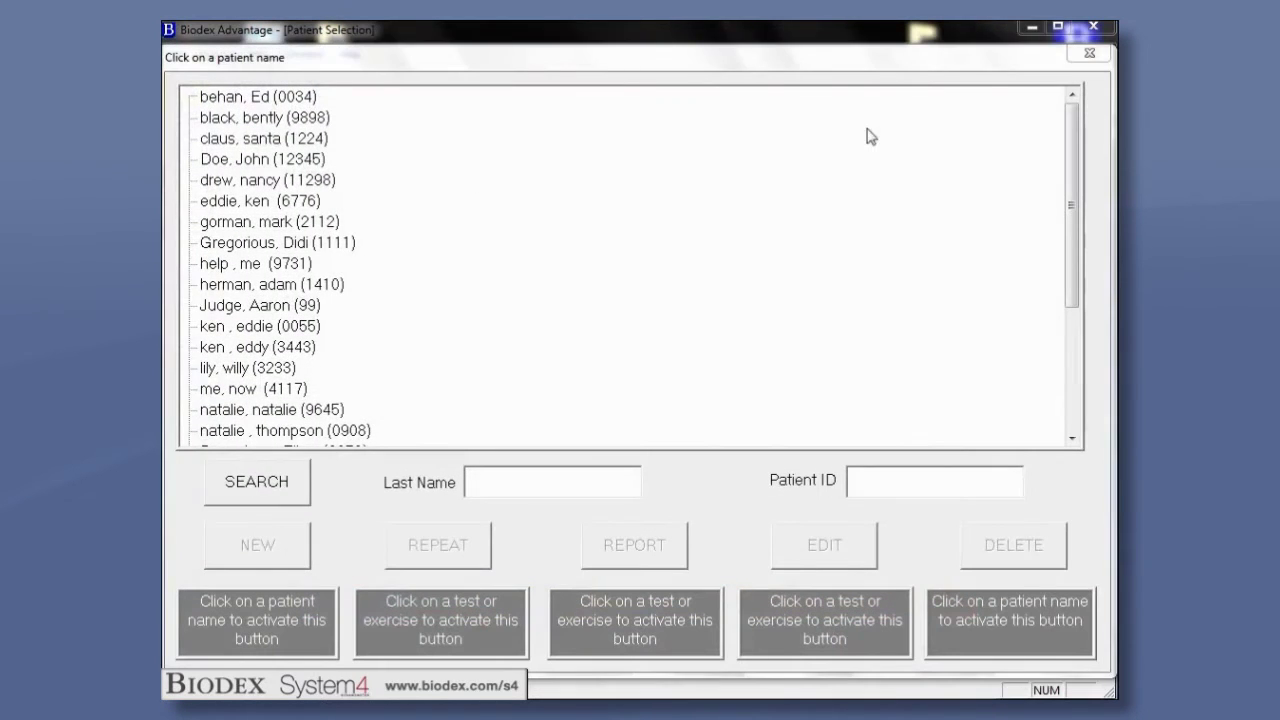
{"action": "left_click_drag", "start_coordinate": [1070, 190], "coordinate": [1080, 291]}
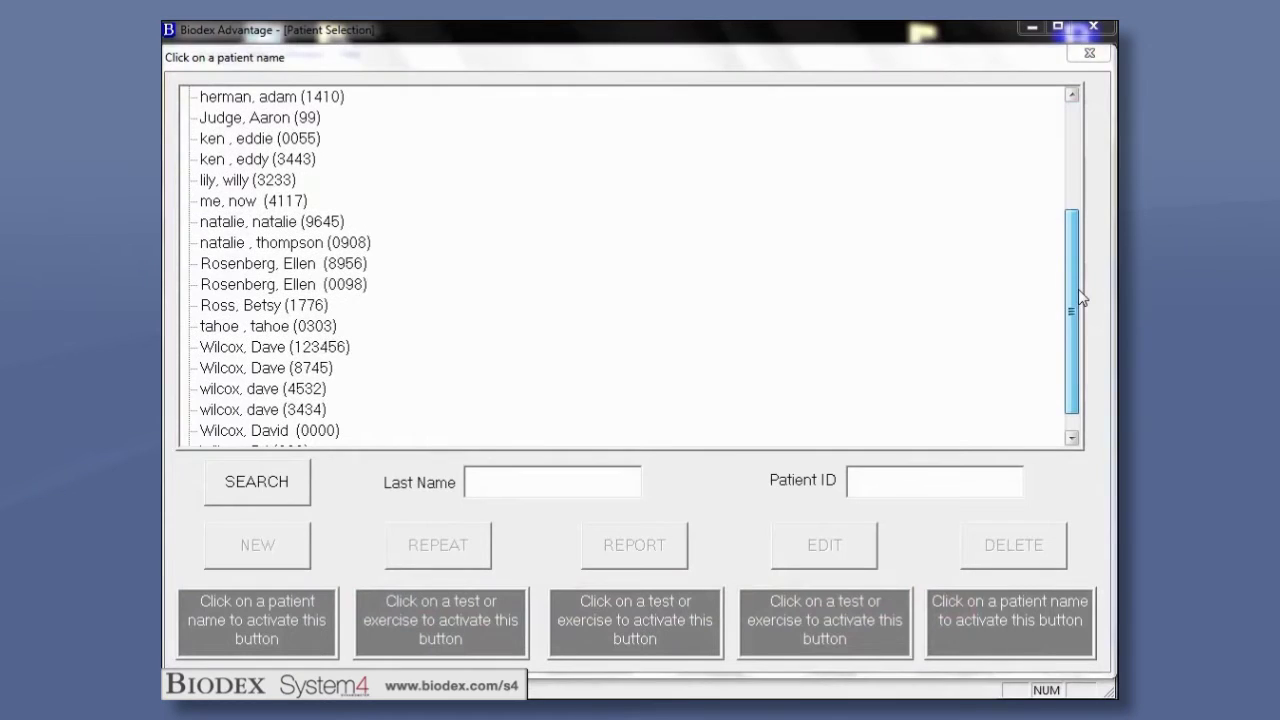
{"action": "left_click", "coordinate": [287, 310]}
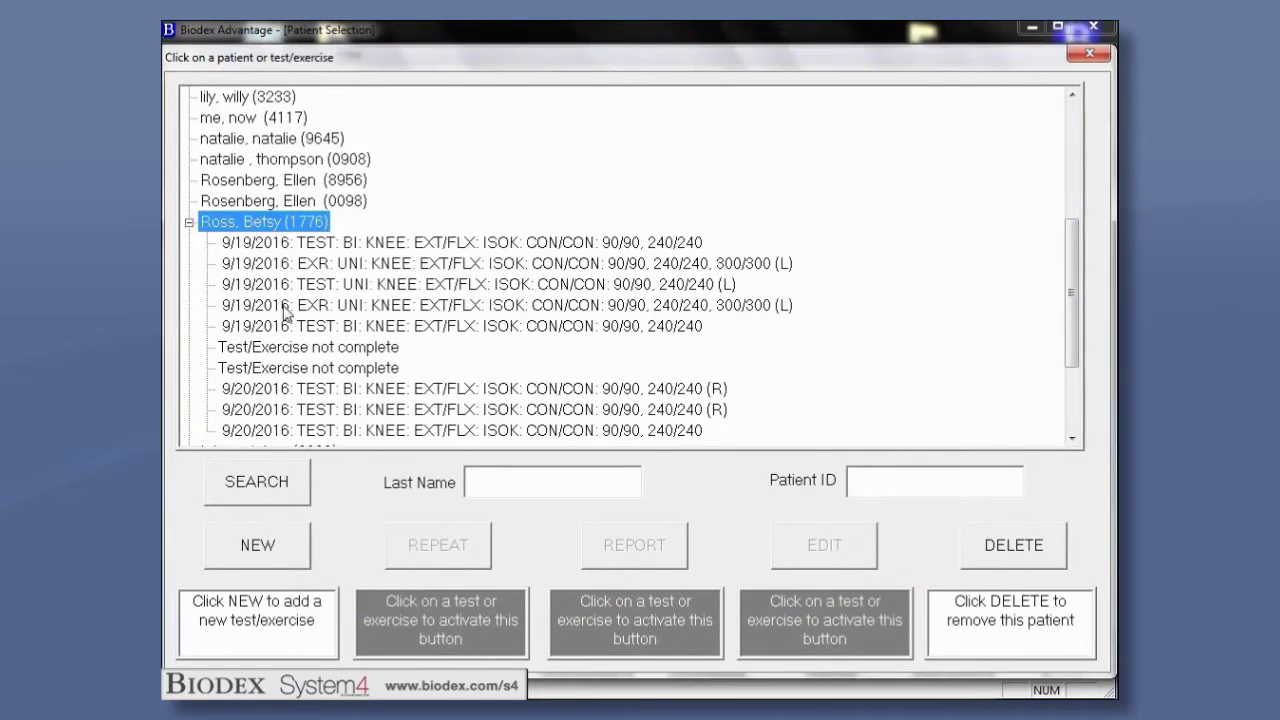
Start a new session from the Favorites Isokinetic Unilateral knee 'Exercise 3 sets' protocol (CON/CON 90/90, 240/240, 300/300)
{"action": "left_click", "coordinate": [250, 546]}
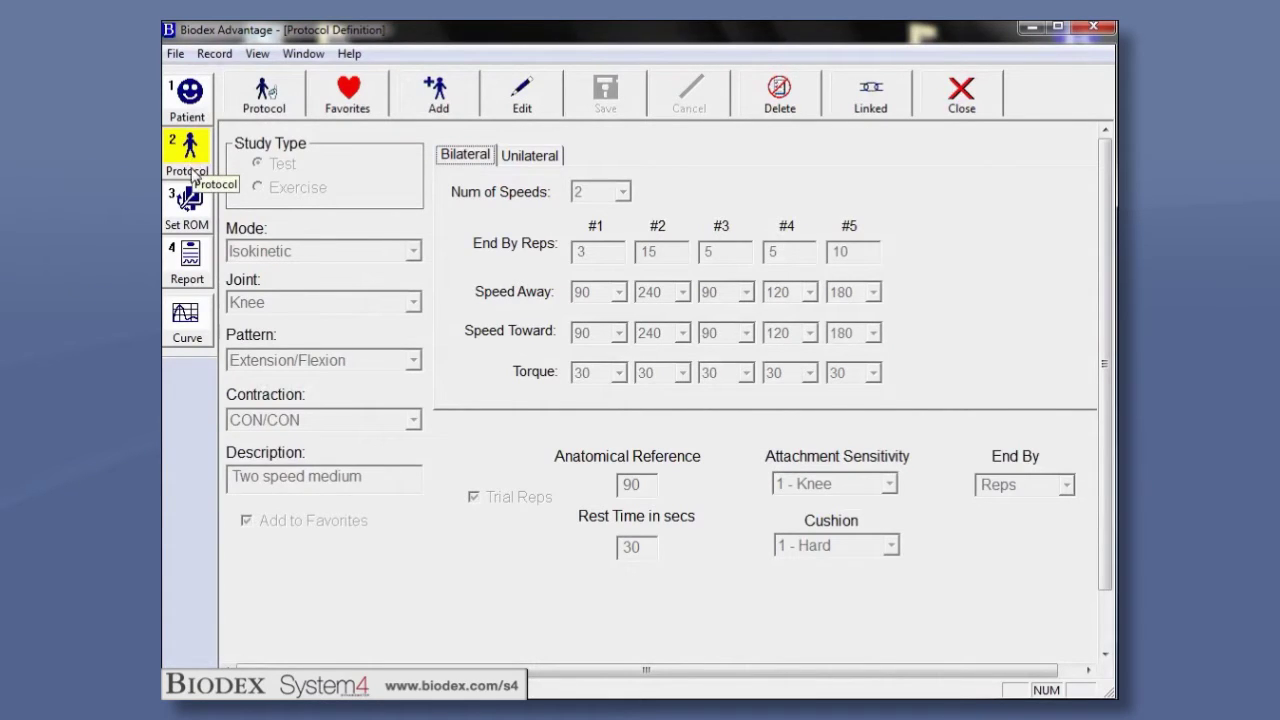
{"action": "left_click", "coordinate": [348, 108]}
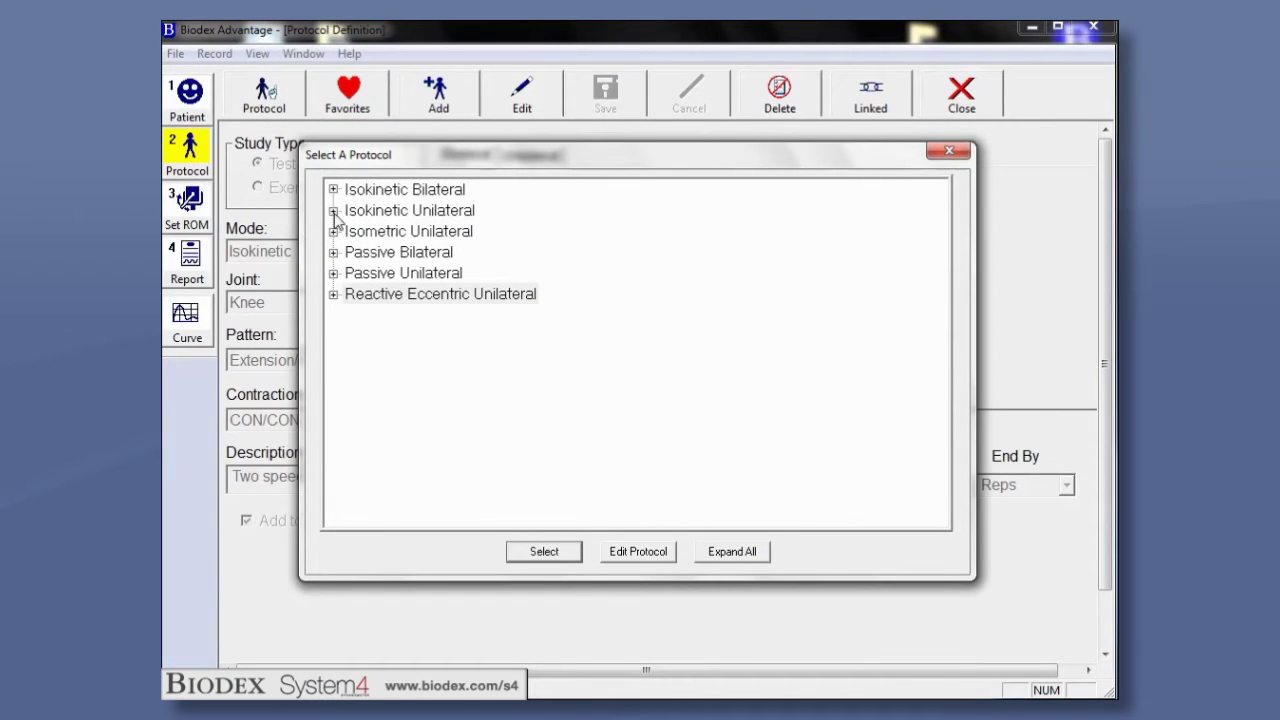
{"action": "left_click", "coordinate": [334, 211]}
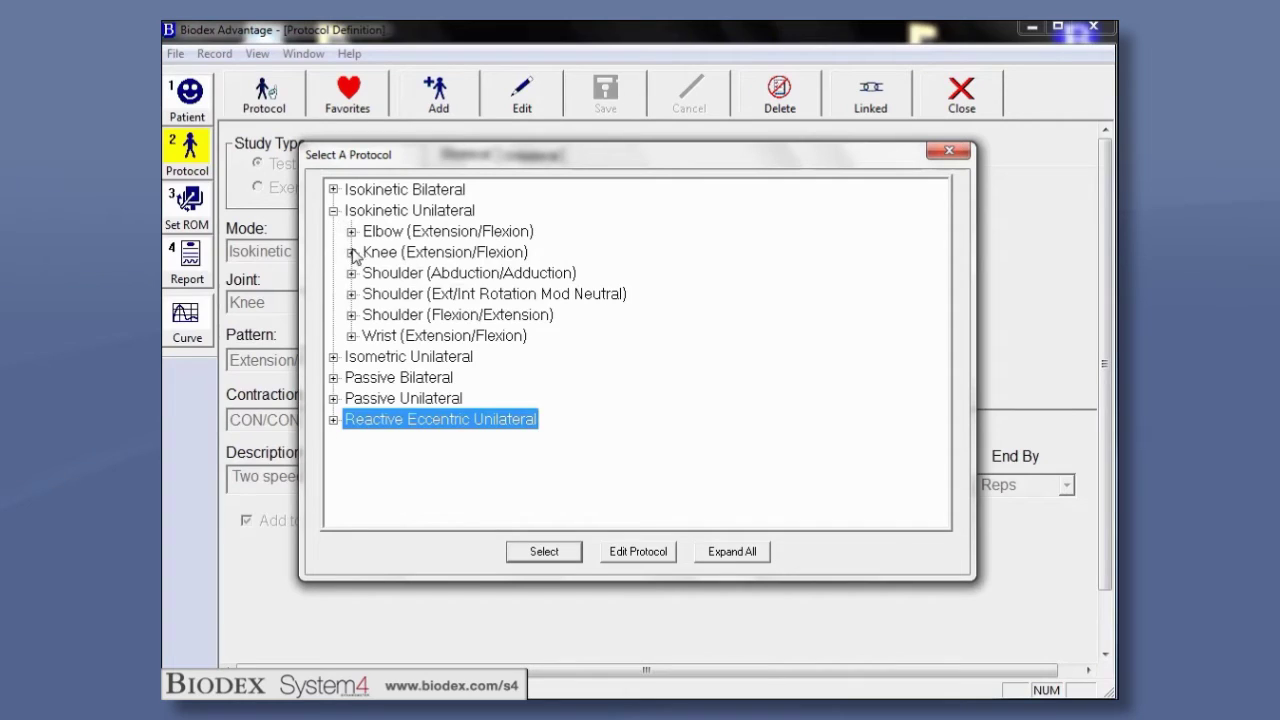
{"action": "left_click", "coordinate": [351, 253]}
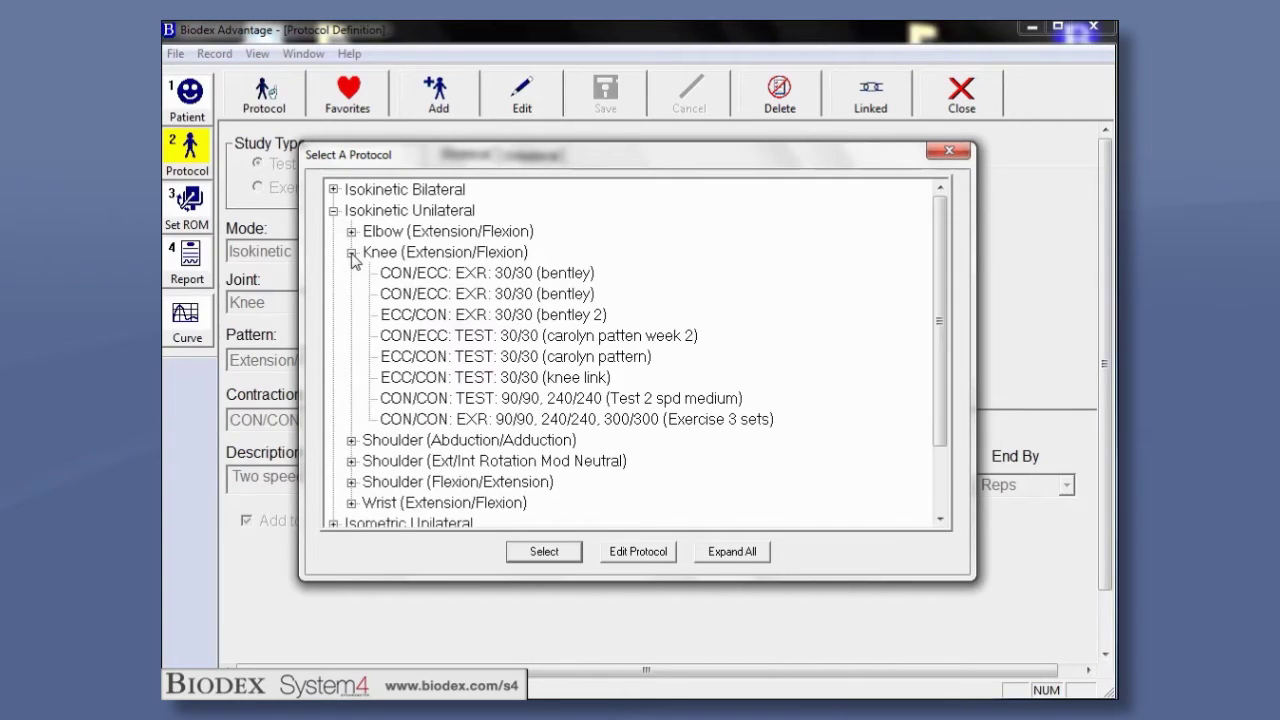
{"action": "left_click", "coordinate": [449, 421]}
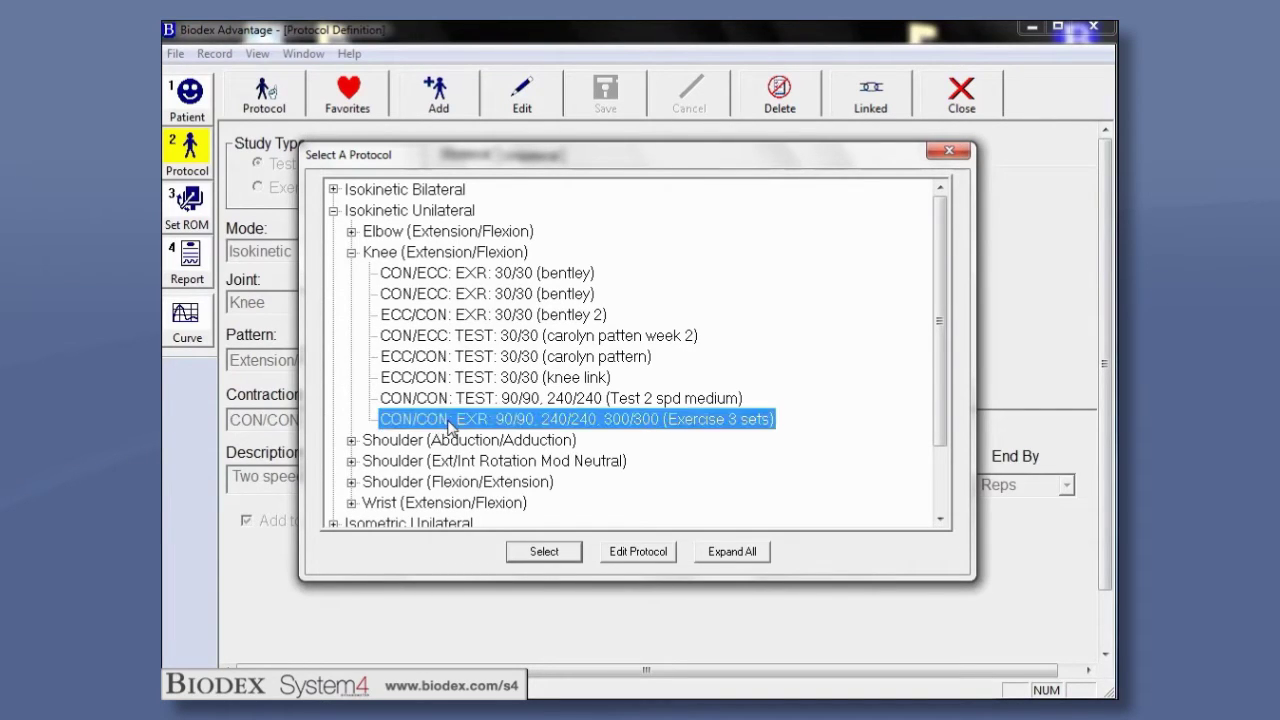
{"action": "left_click", "coordinate": [548, 555]}
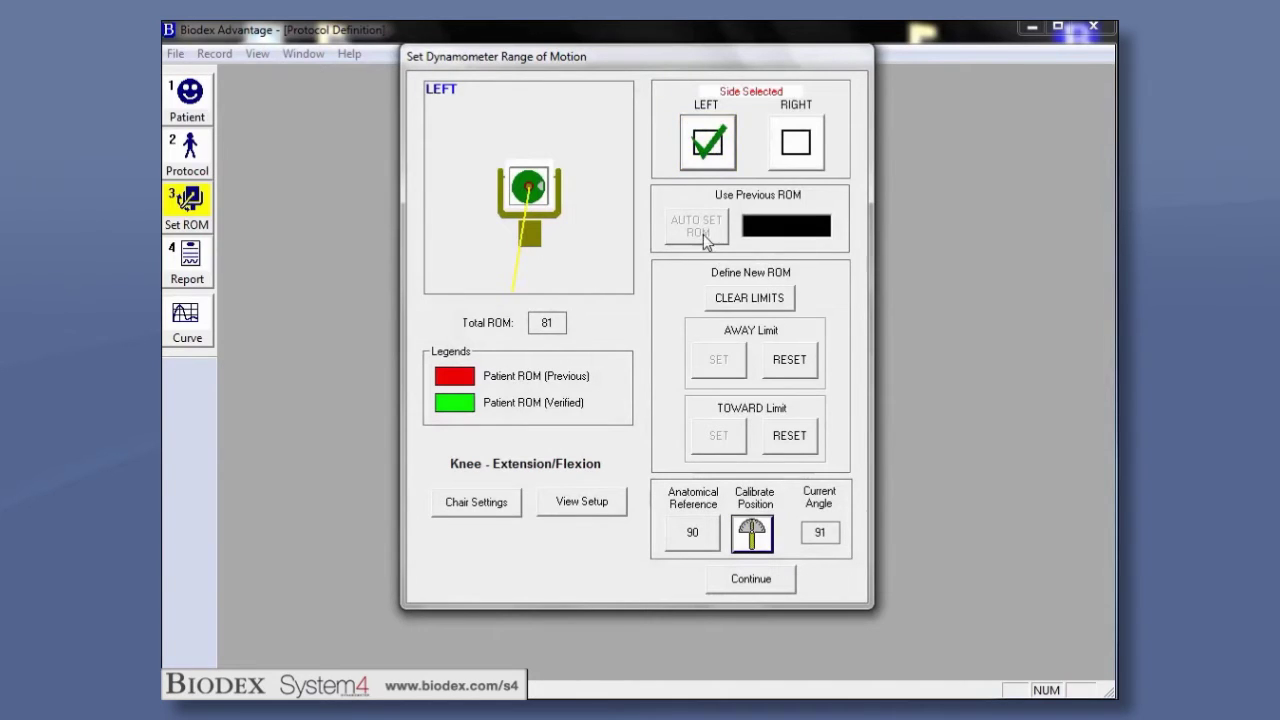
Clear the old limits, set new toward and away limits for the 64° left-knee range, calibrate, and continue
{"action": "left_click", "coordinate": [739, 301]}
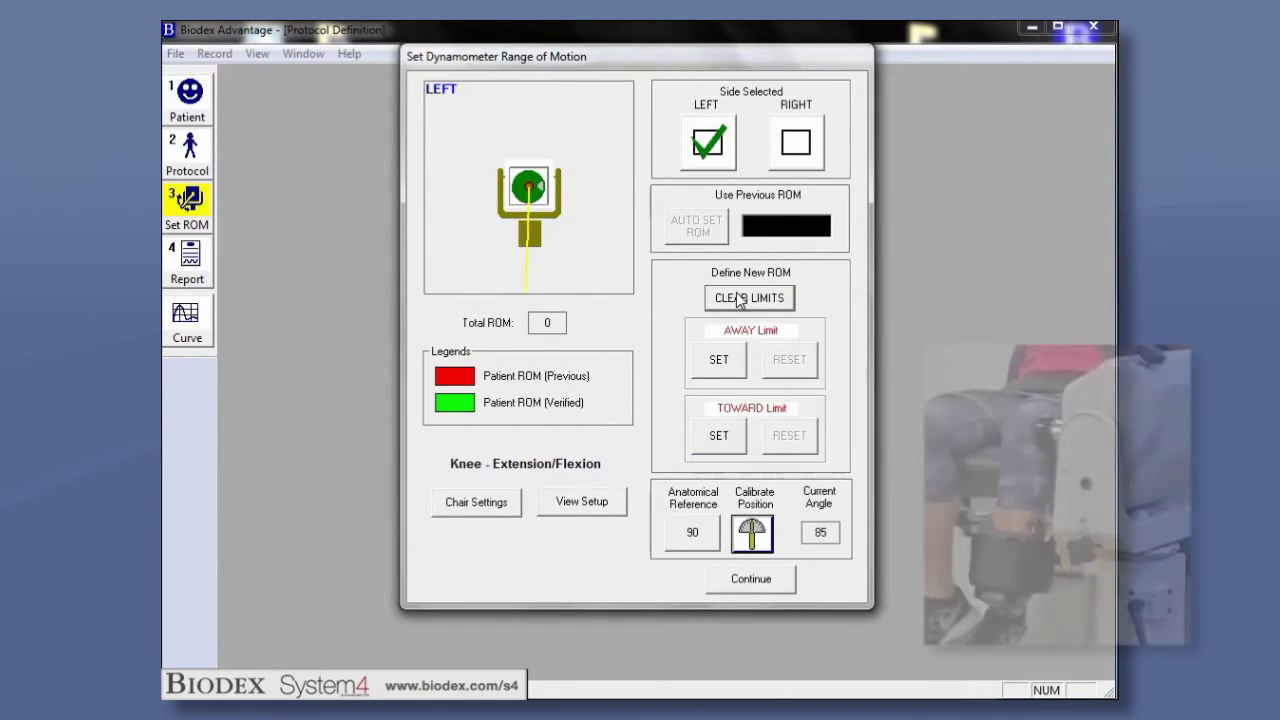
{"action": "left_click", "coordinate": [703, 443]}
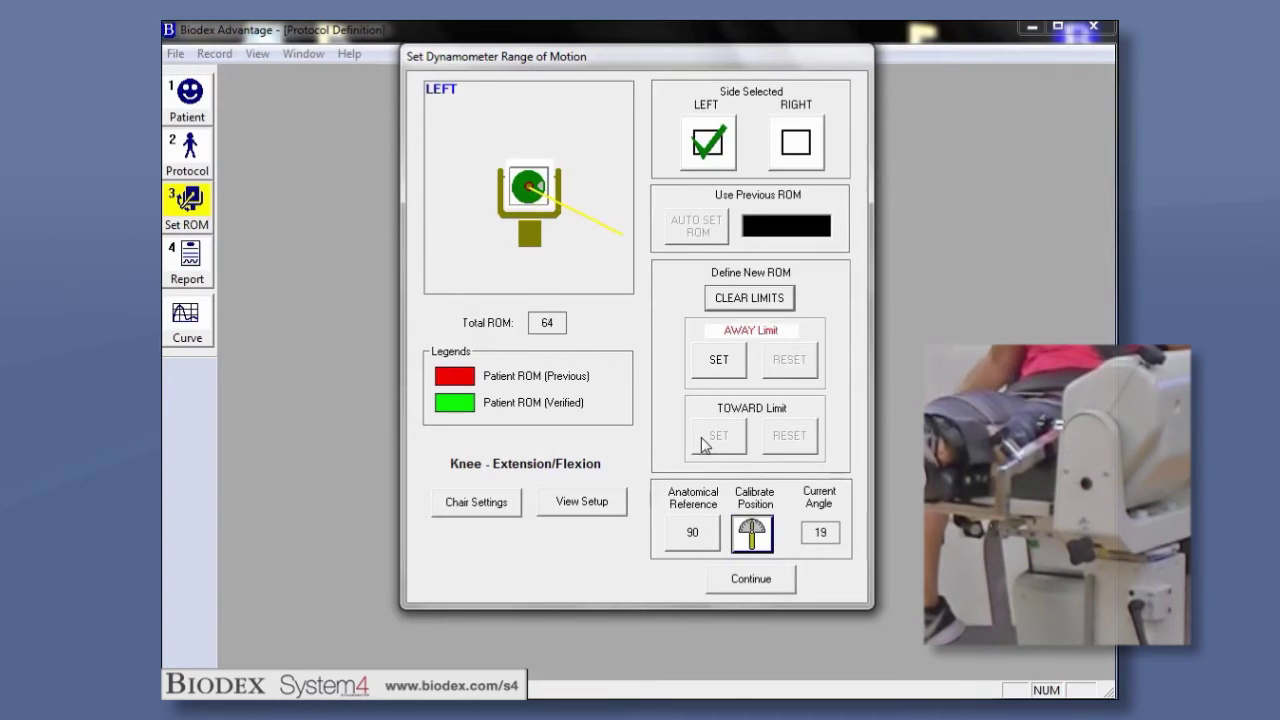
{"action": "left_click", "coordinate": [716, 360]}
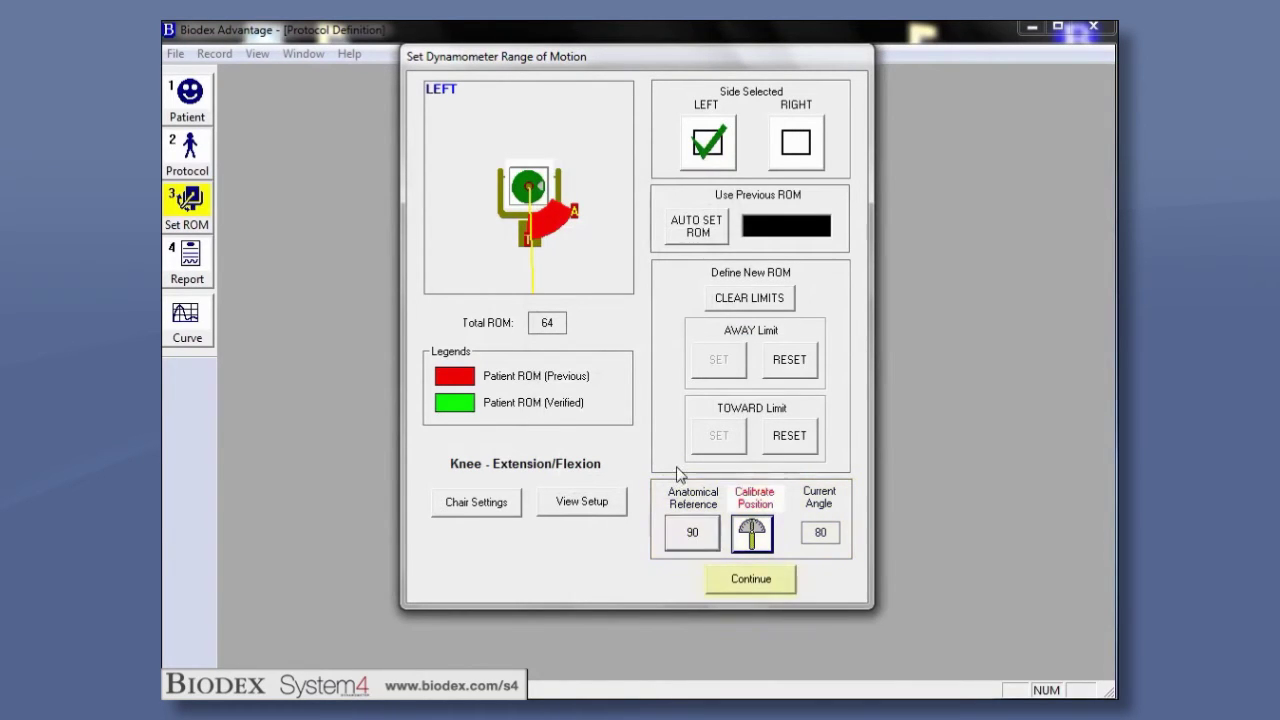
{"action": "left_click", "coordinate": [754, 536]}
{"action": "left_click", "coordinate": [752, 580]}
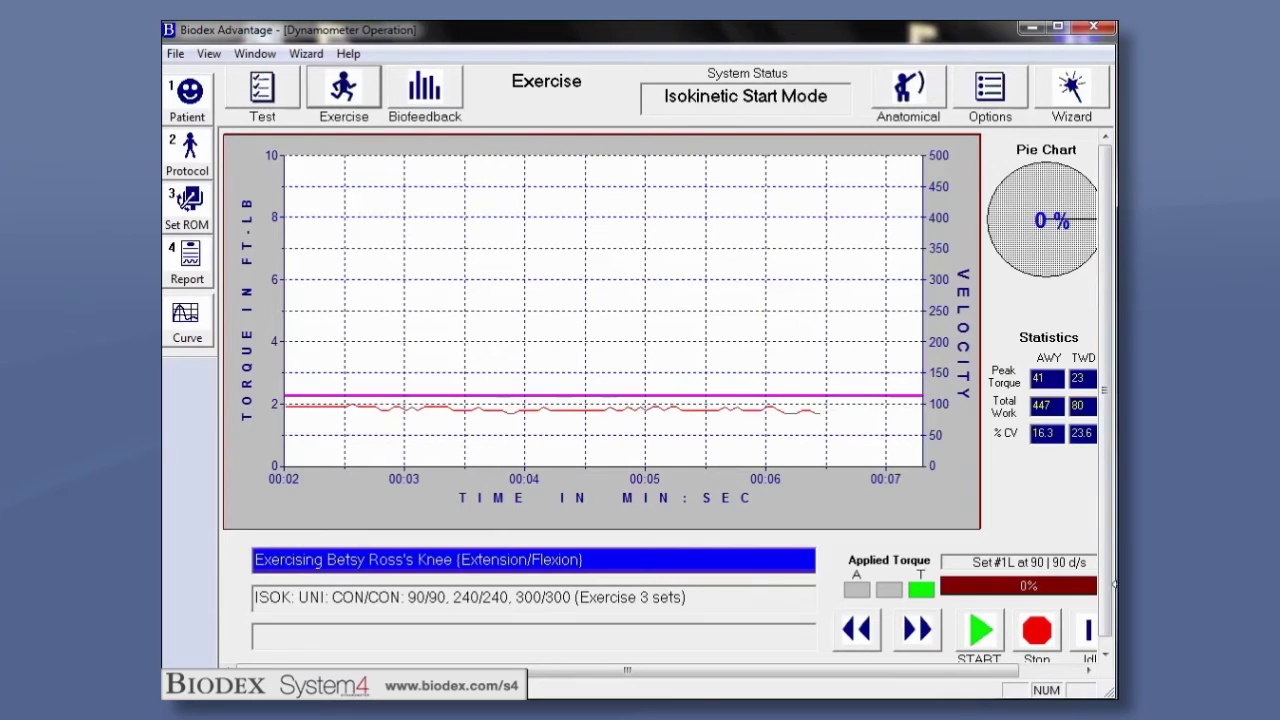
Start the left-knee exercise sets on the Dynamometer Operation screen, beginning with Set #1L at 90 d/s
{"action": "left_click", "coordinate": [985, 633]}
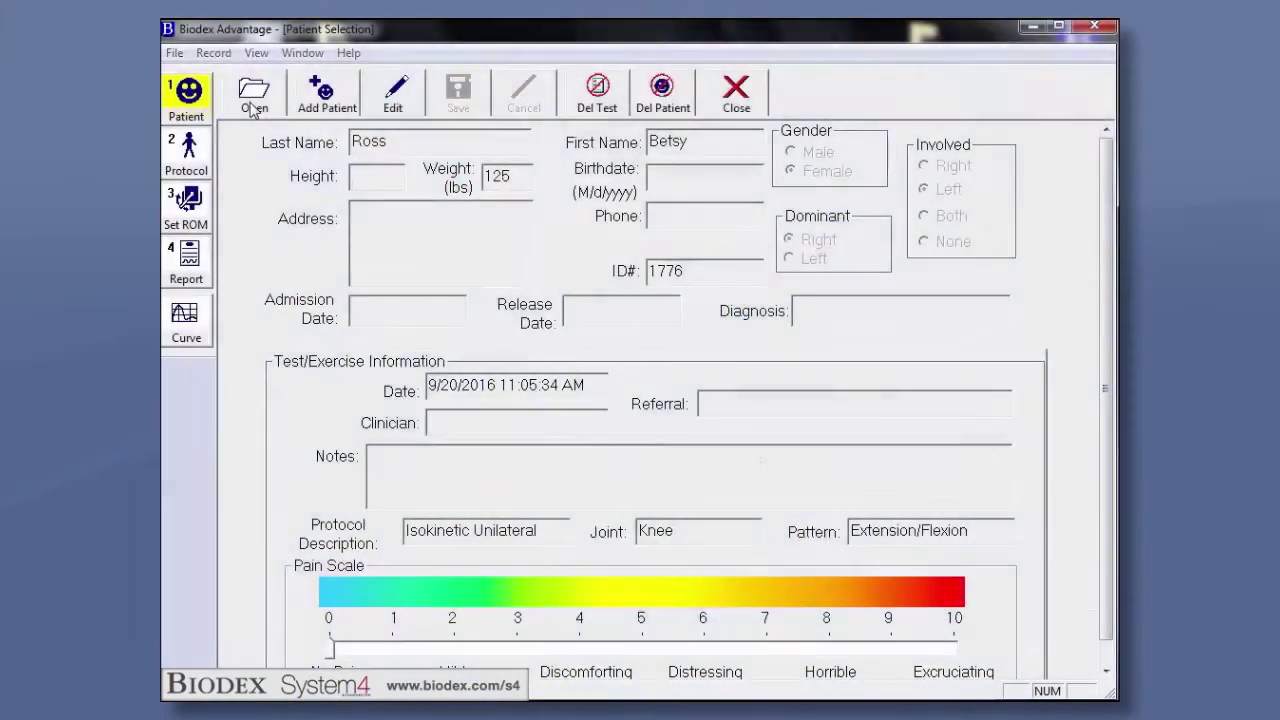
Open the patient's session list and repeat the first 9/19/2016 TEST: BI bilateral knee session
{"action": "left_click", "coordinate": [254, 95]}
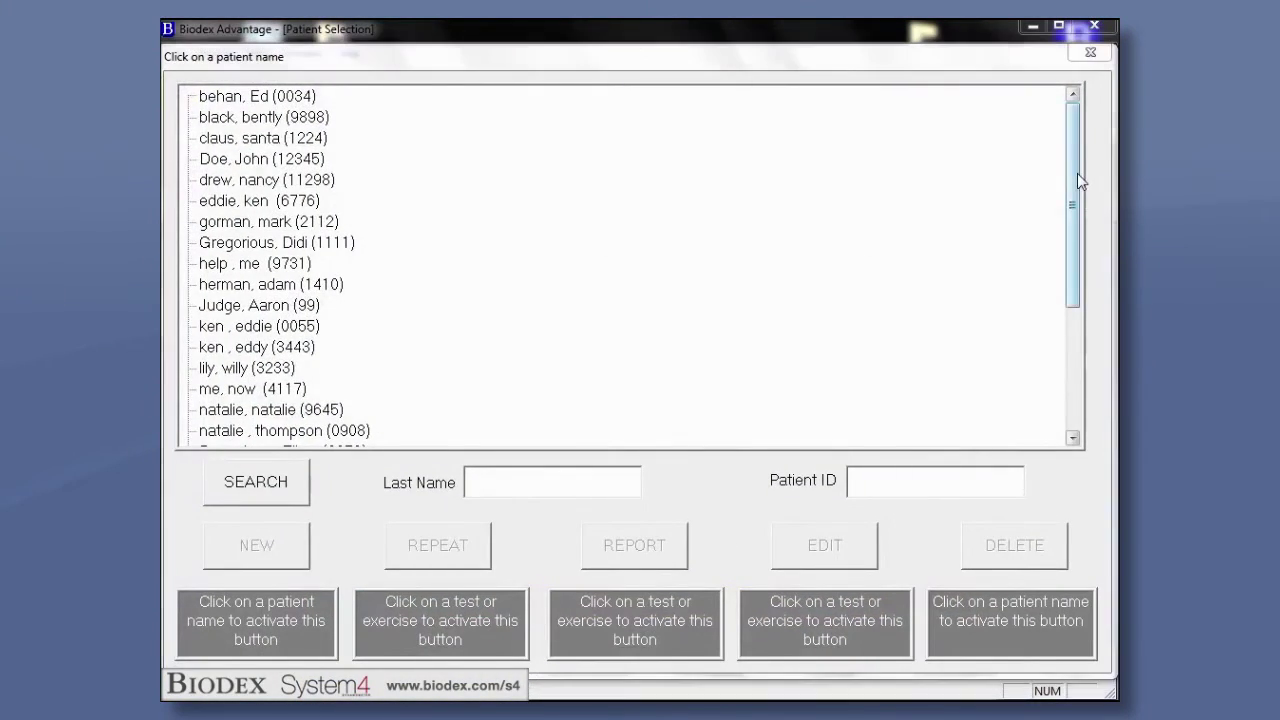
{"action": "left_click_drag", "start_coordinate": [1077, 173], "coordinate": [1074, 277]}
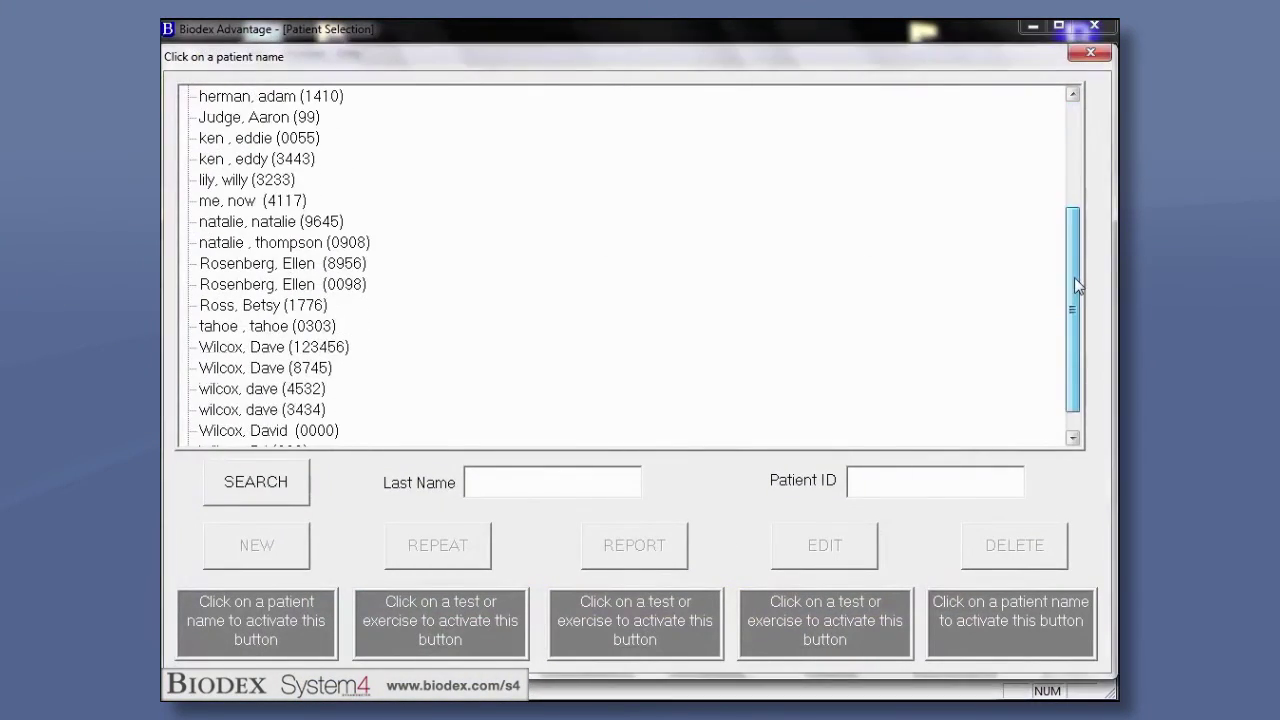
{"action": "left_click", "coordinate": [326, 308]}
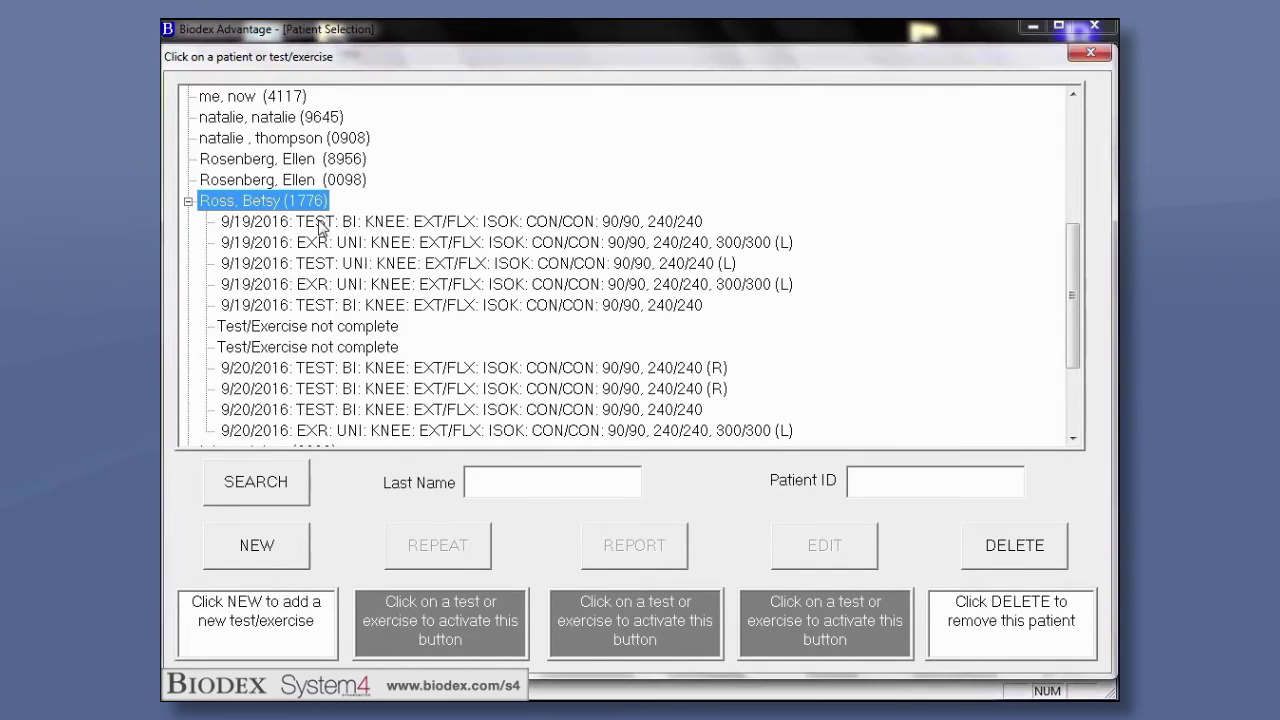
{"action": "left_click", "coordinate": [320, 222]}
{"action": "left_click", "coordinate": [438, 548]}
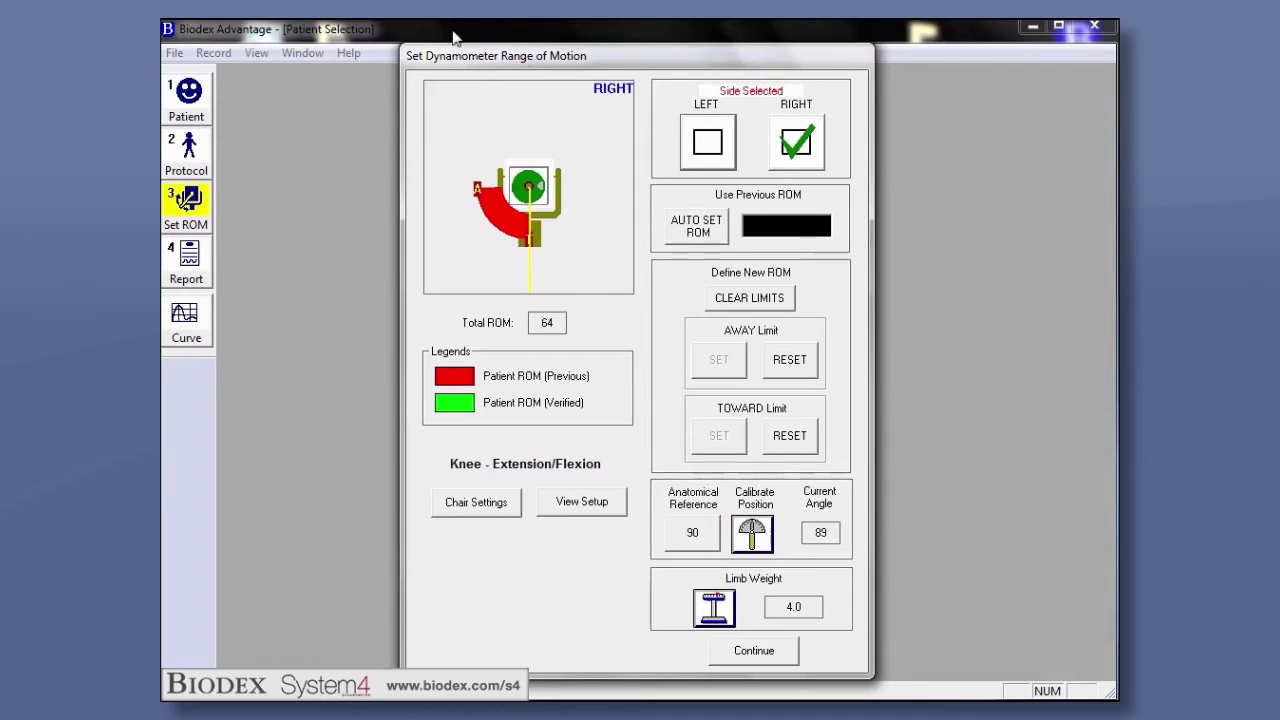
Use AUTO SET ROM to restore the previously recorded 64° right-knee range of motion
{"action": "left_click", "coordinate": [700, 230]}
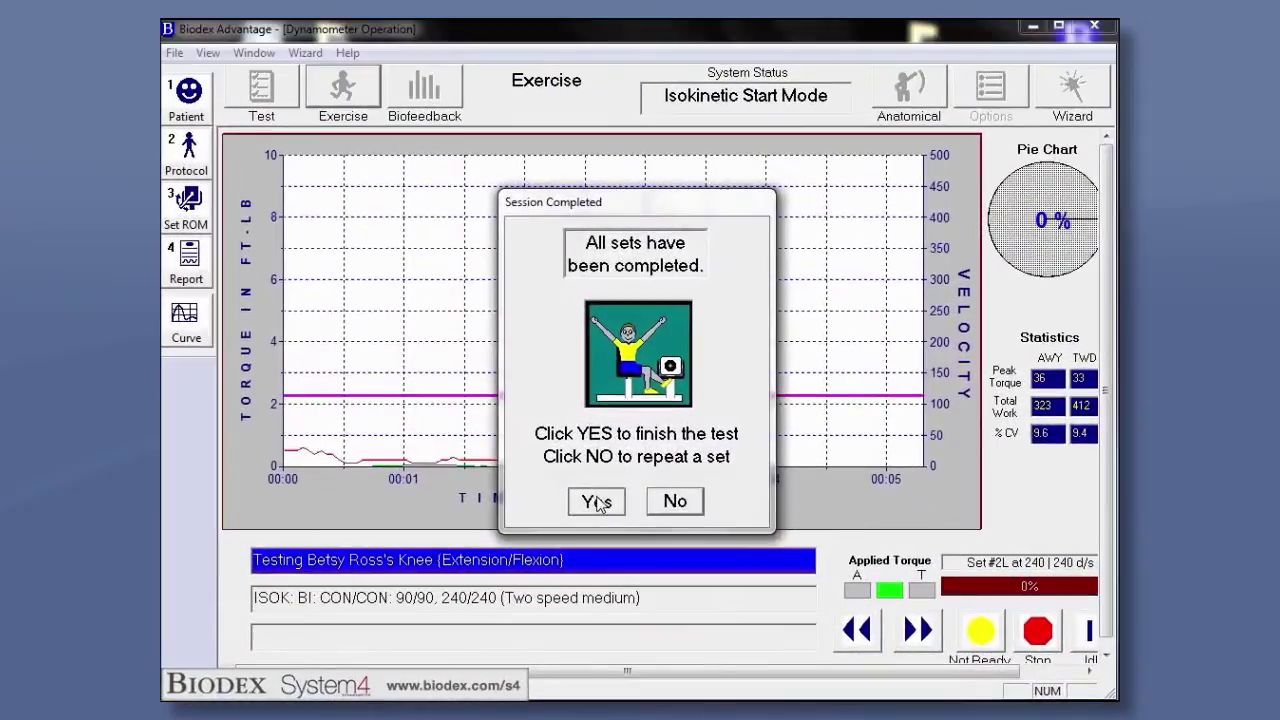
Confirm the session is finished, then print-preview the left-side General Evaluation progress report
{"action": "left_click", "coordinate": [491, 526]}
{"action": "left_click", "coordinate": [140, 333]}
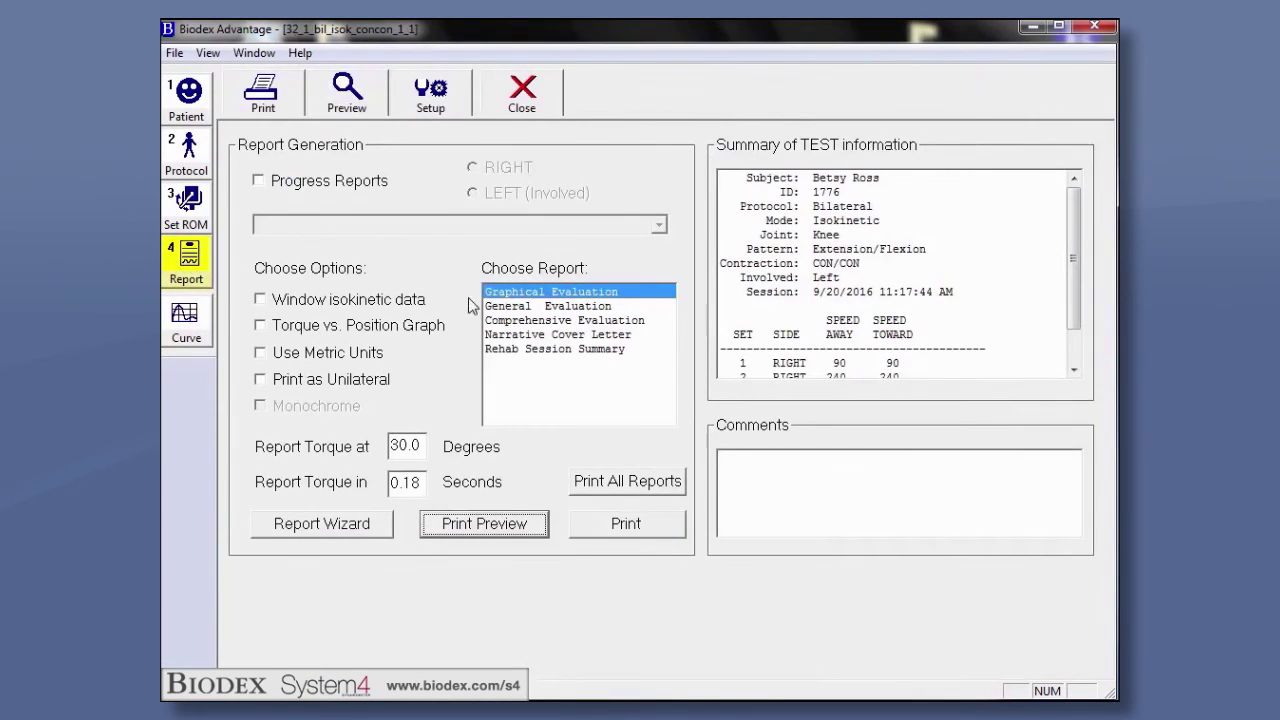
{"action": "left_click", "coordinate": [259, 182]}
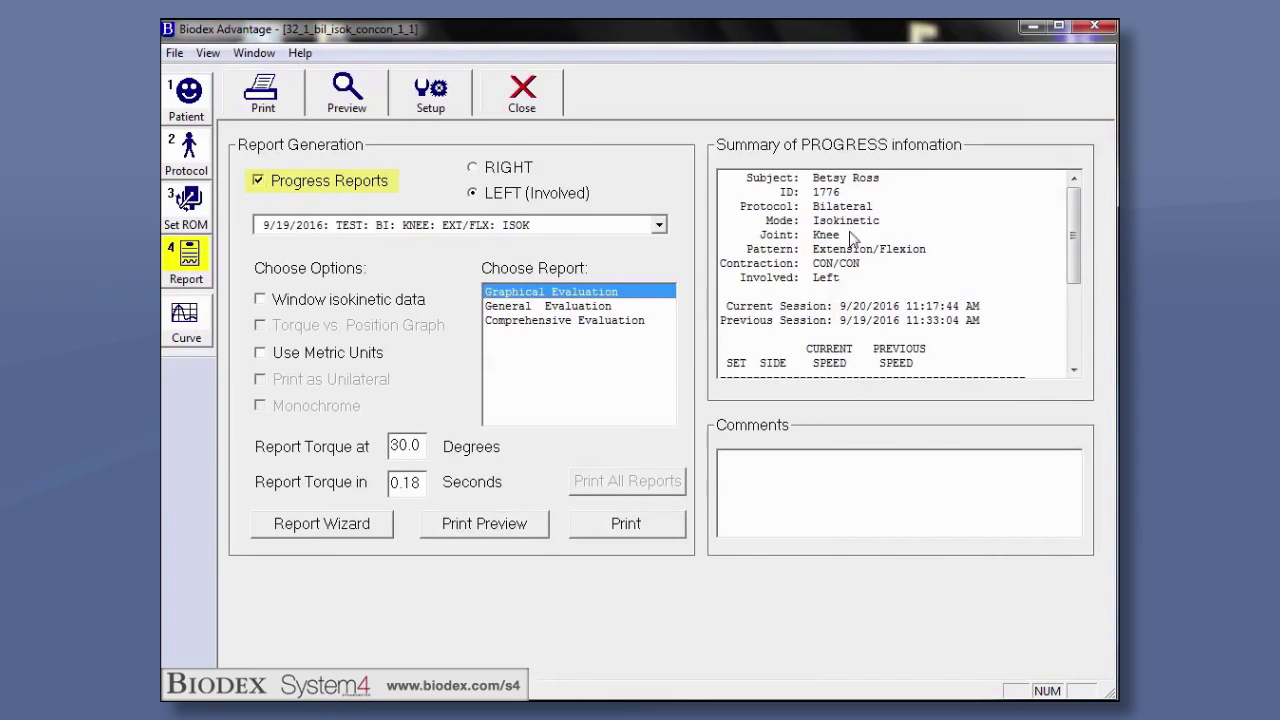
{"action": "left_click", "coordinate": [548, 306]}
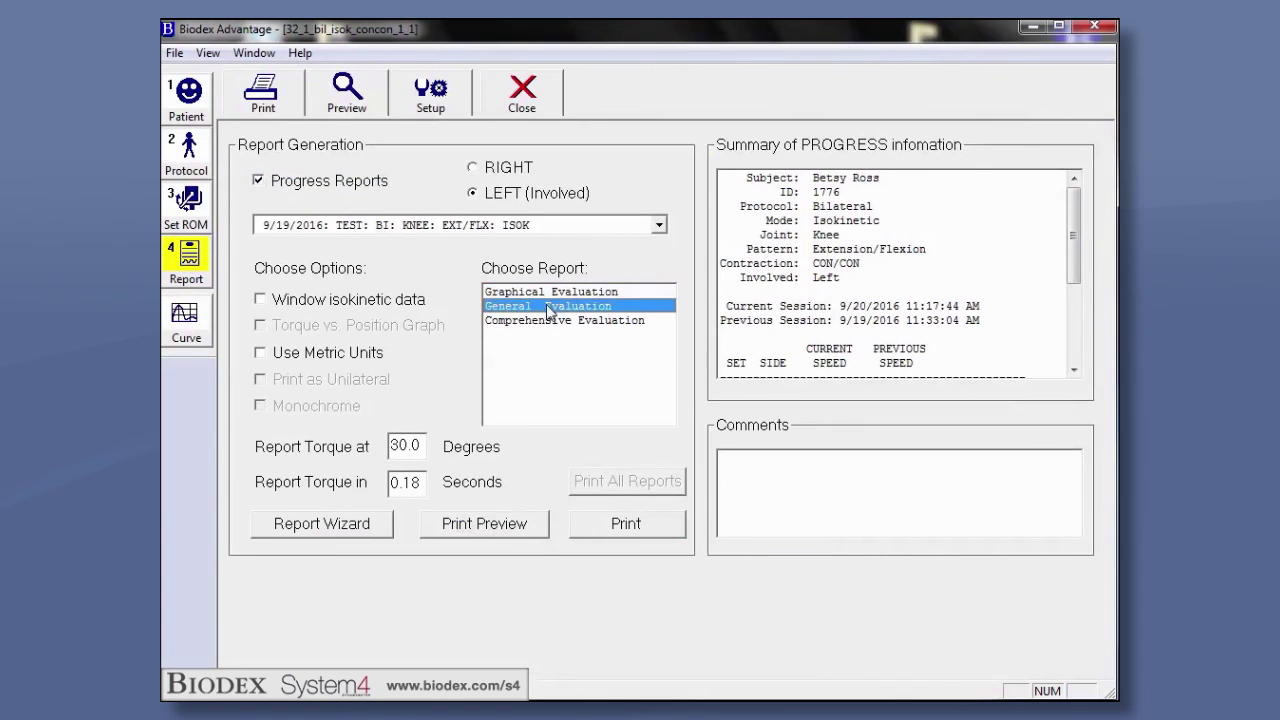
{"action": "left_click", "coordinate": [484, 524]}
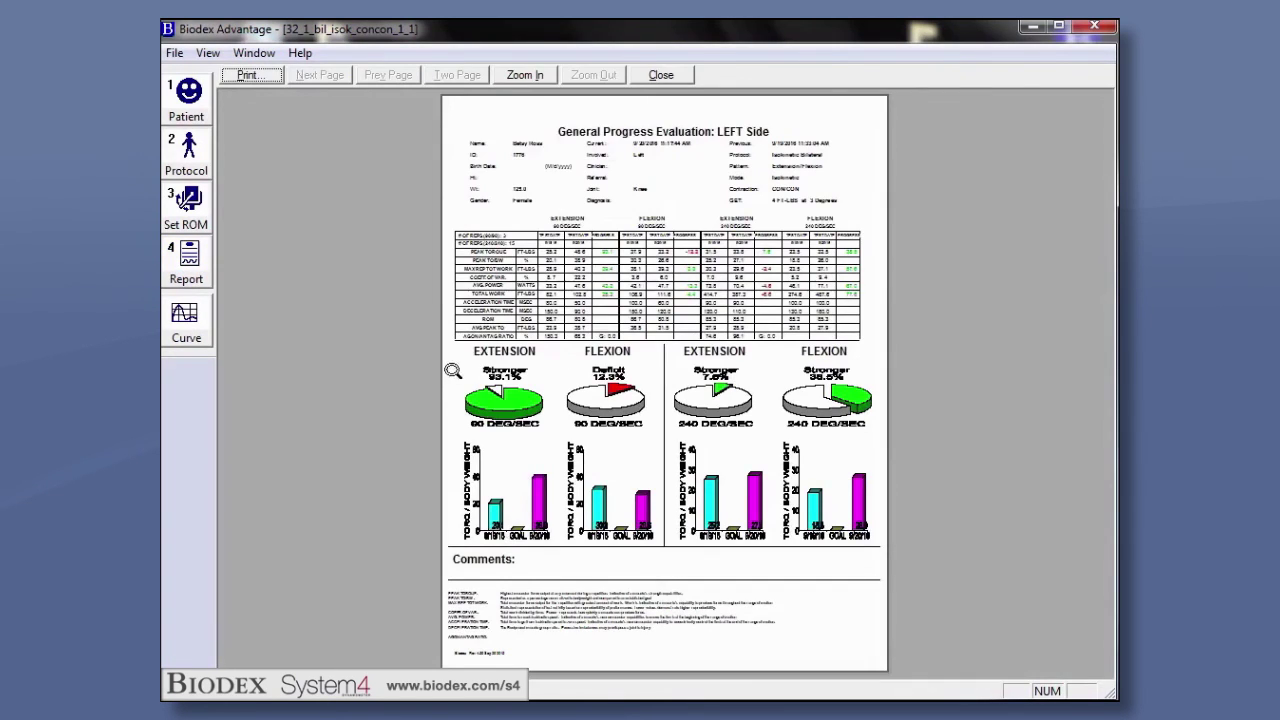